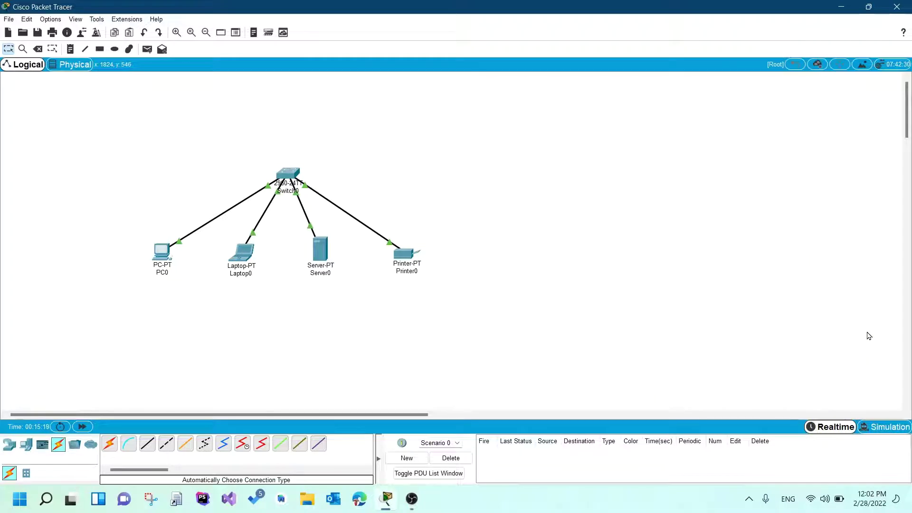
Open Server0's Services tab and select the FTP service
double_click(326, 252)
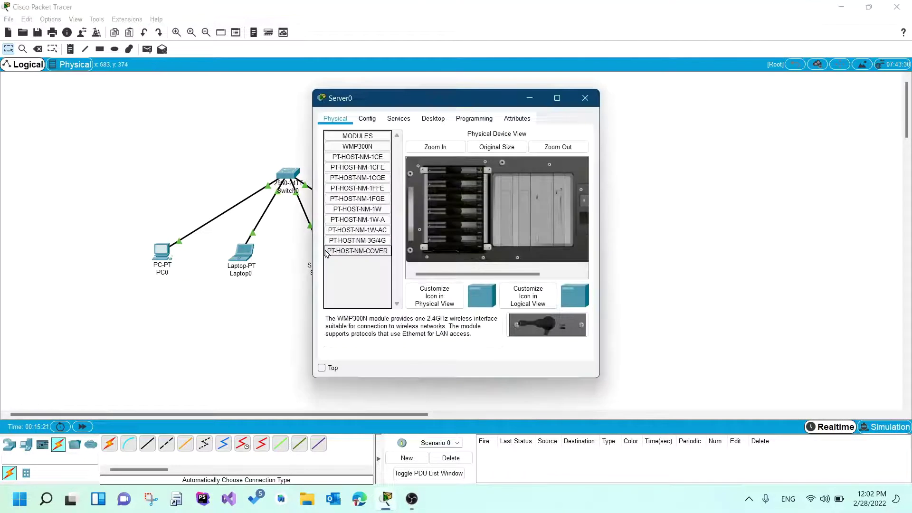
left_click(410, 121)
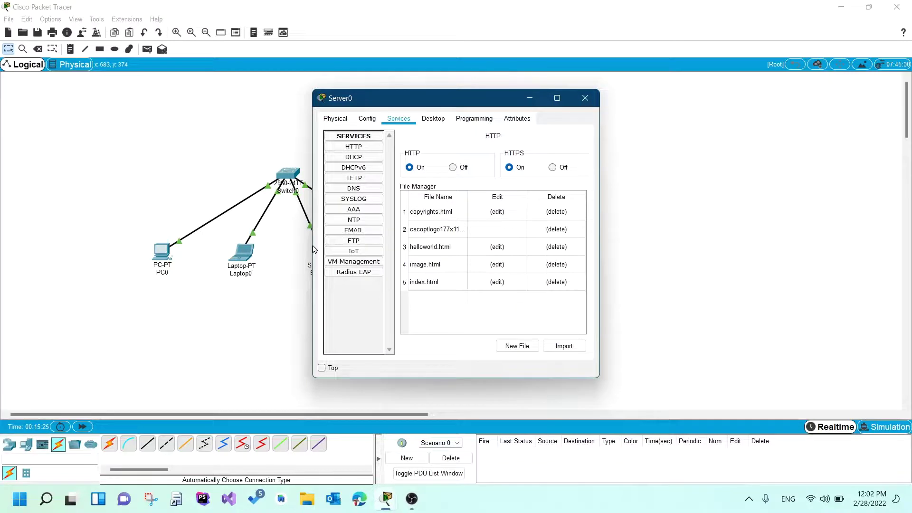
left_click(359, 242)
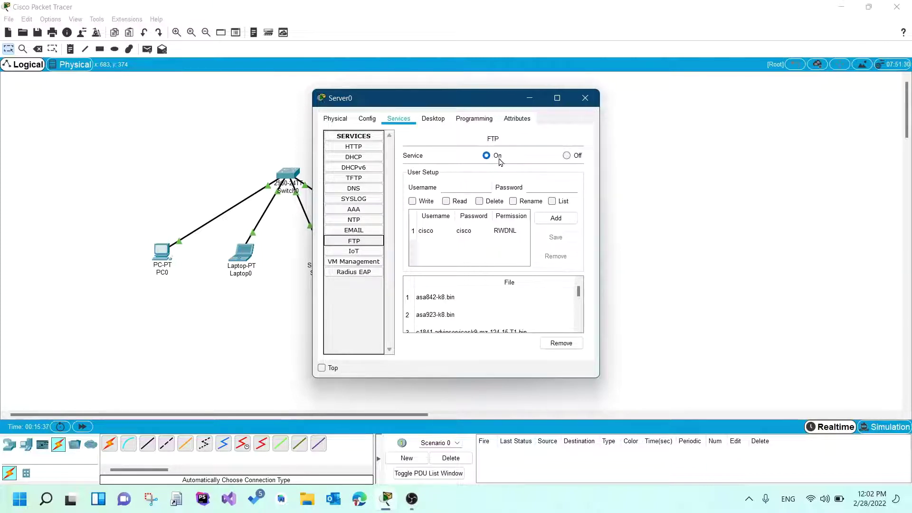
Switch Server0's FTP service off and back on, then widen the configuration window
left_click(566, 157)
left_click(486, 157)
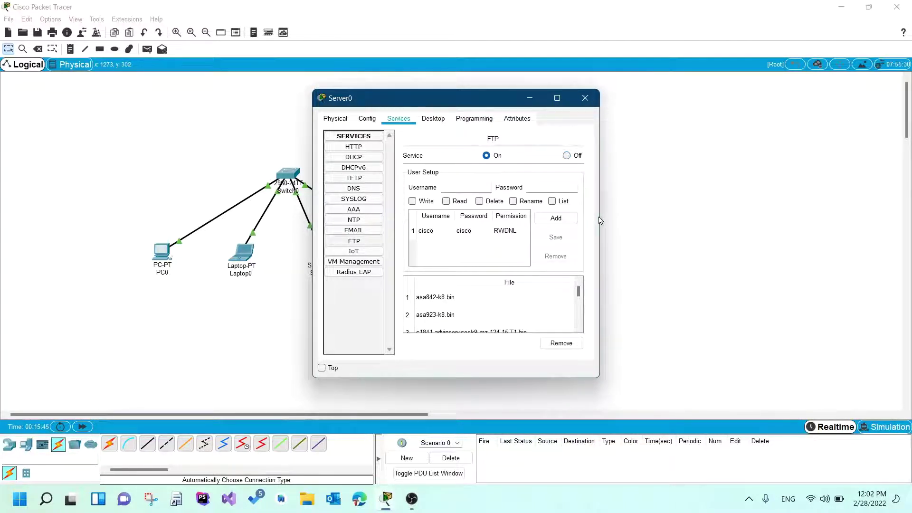
left_click_drag(600, 220, 665, 220)
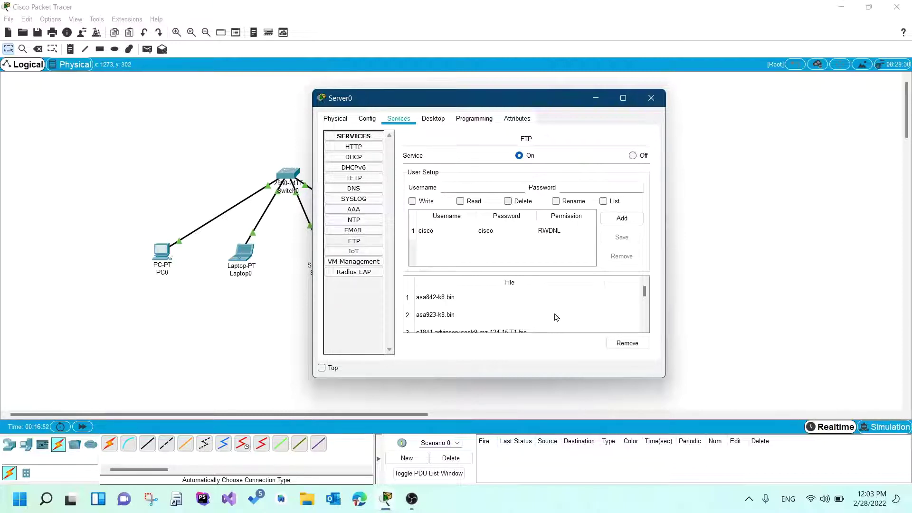
Add FTP user 'test' with a password and Write, Read, List permissions, then close Server0
left_click(466, 185)
type("test")
left_click(563, 187)
type("test")
left_click(421, 201)
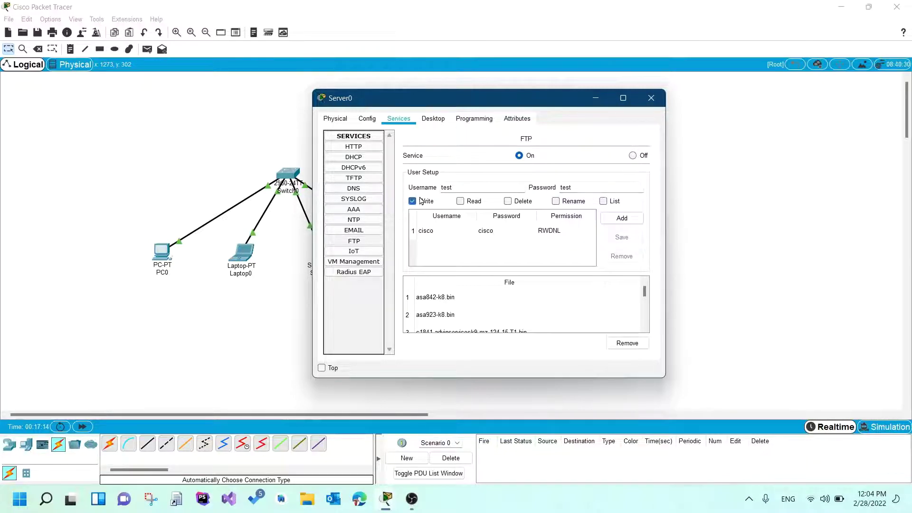
left_click(471, 202)
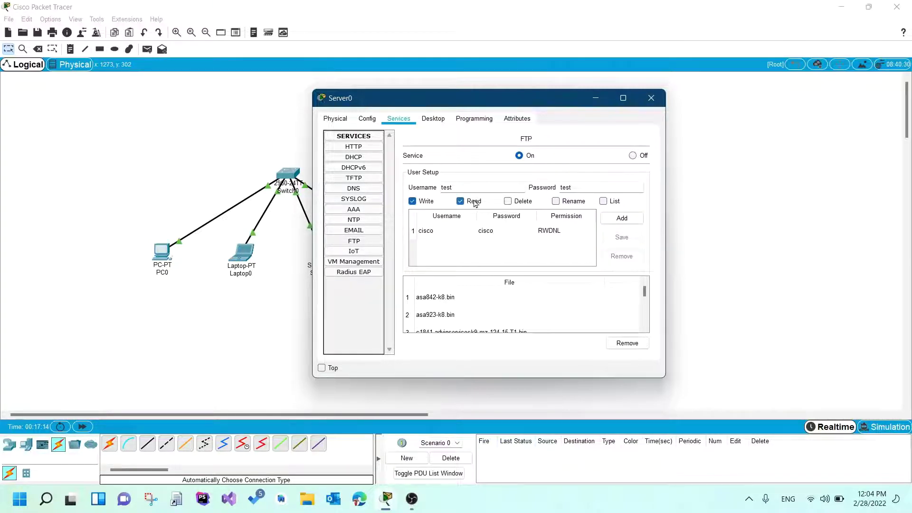
left_click(605, 202)
left_click(621, 219)
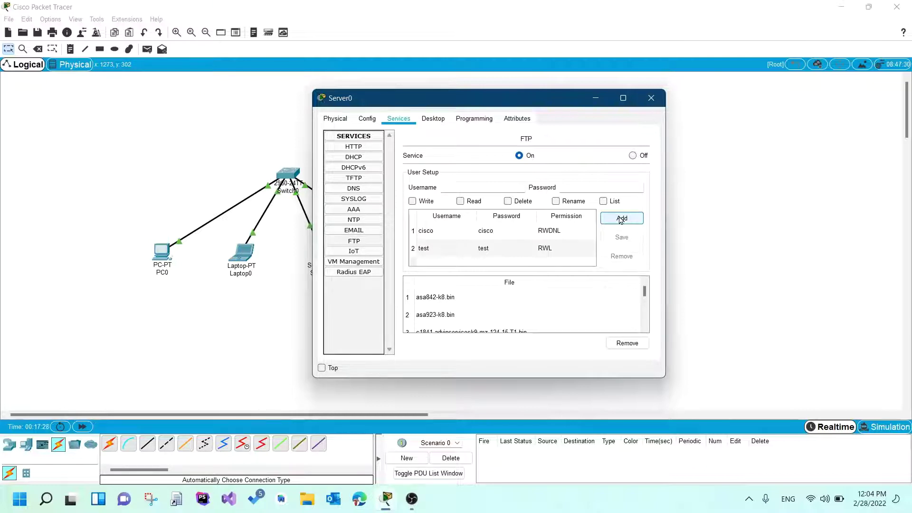
left_click(652, 105)
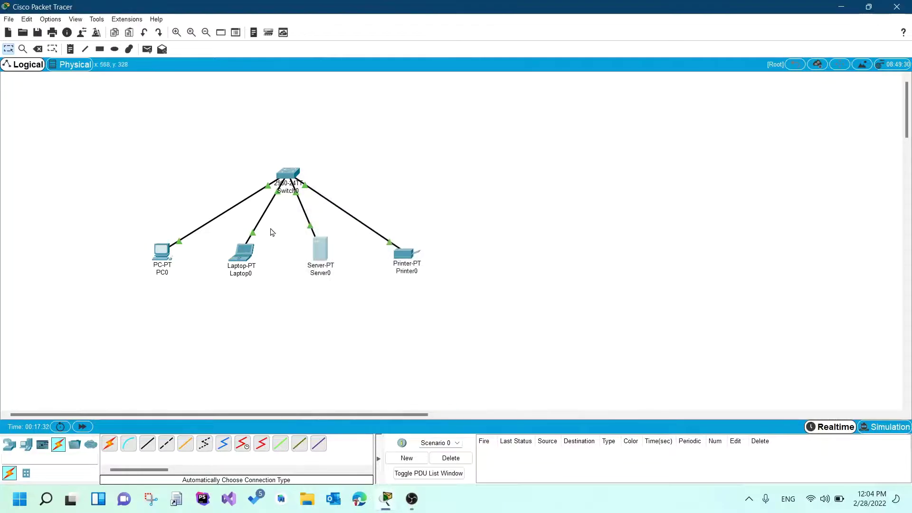
Open PC0's Command Prompt from its Desktop
left_click(162, 254)
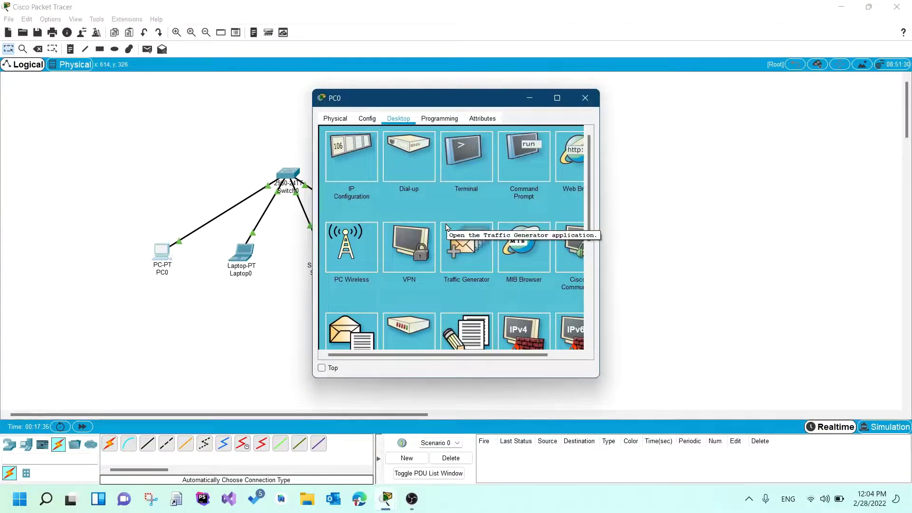
left_click(539, 165)
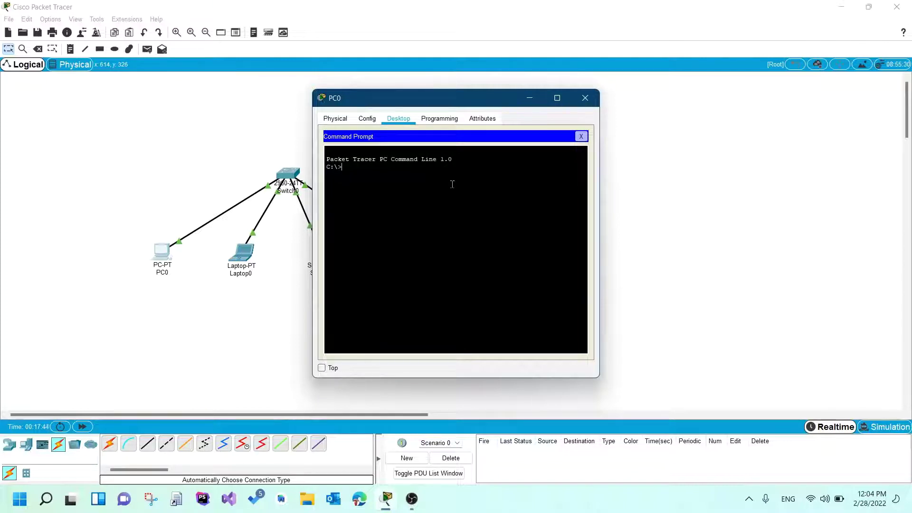
Connect PC0 by FTP to 192.168.1.3 and log in as user cisco with the password
type("ftp 192.168.1.3")
key("Return")
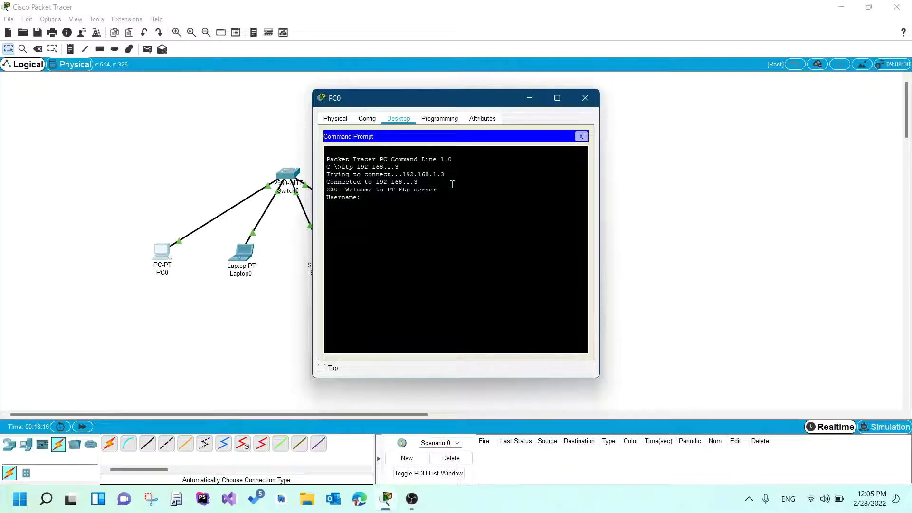
type("cisco")
key("Return")
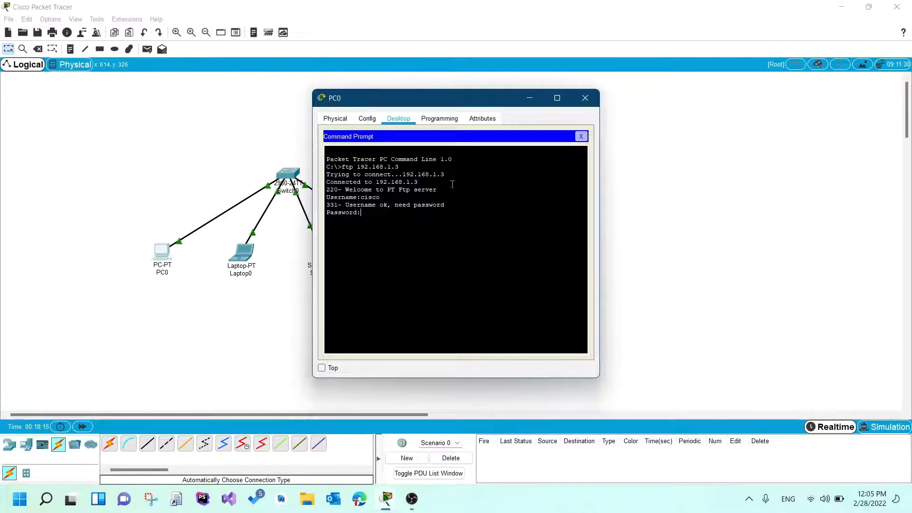
key("Return")
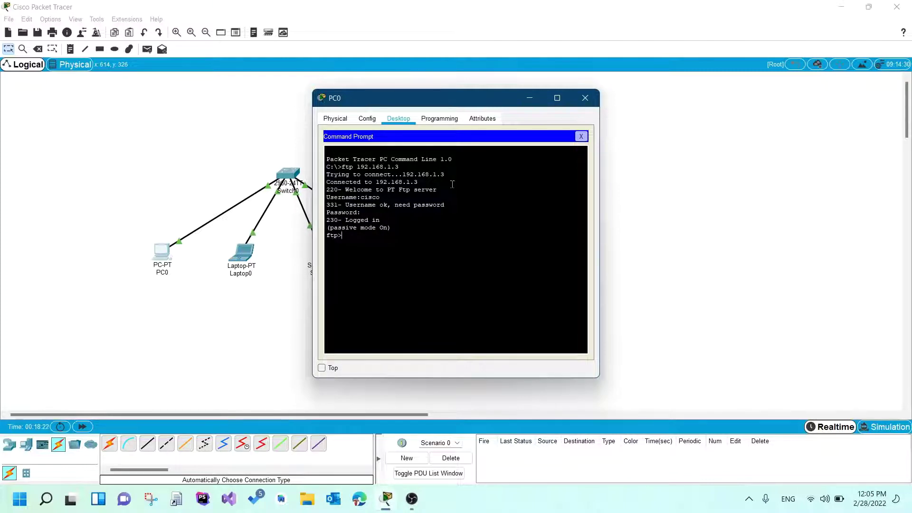
Run dir to list the server's 32 files, then quit the FTP session
type("dir")
key("Return")
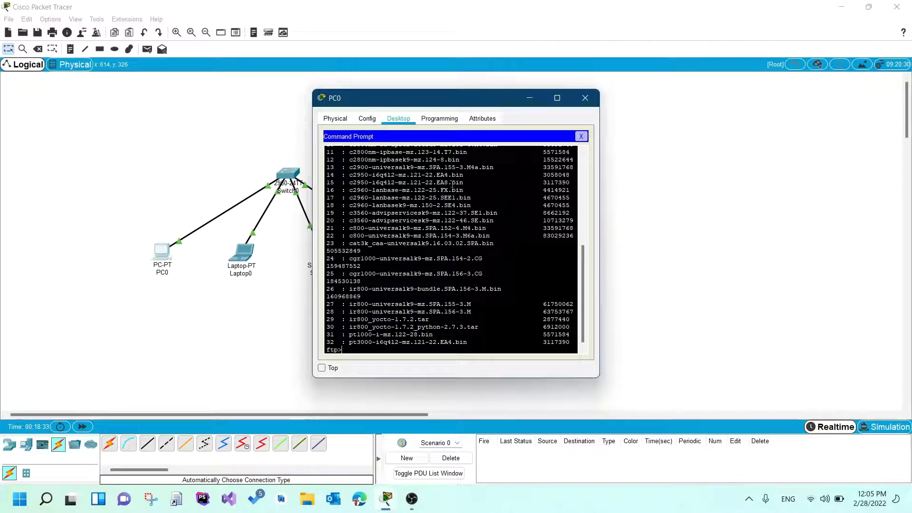
type("quit")
key("Return")
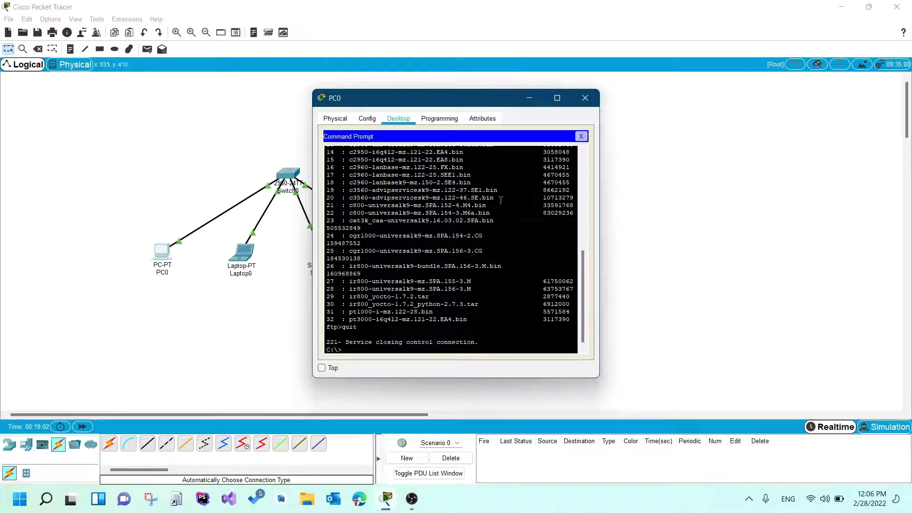
Close PC0's Command Prompt and open its Text Editor
left_click(585, 138)
scroll(509, 281, "down", 2)
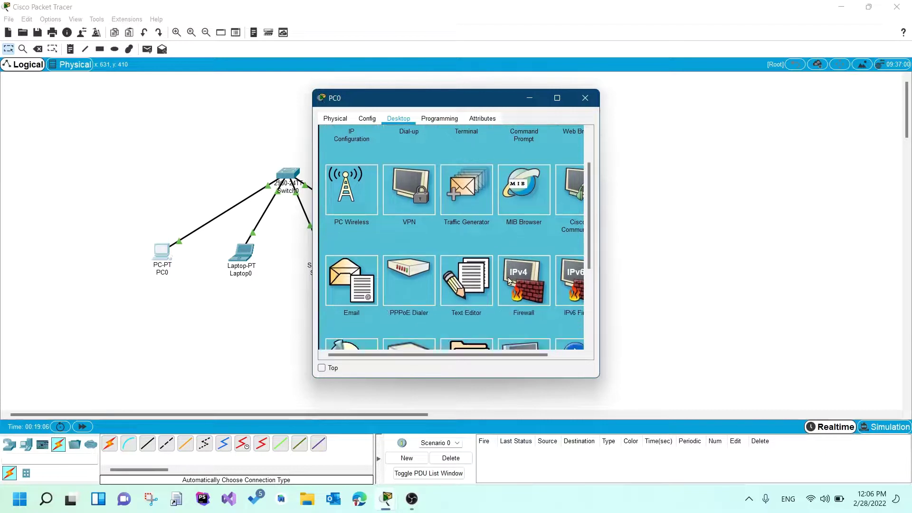
left_click(466, 284)
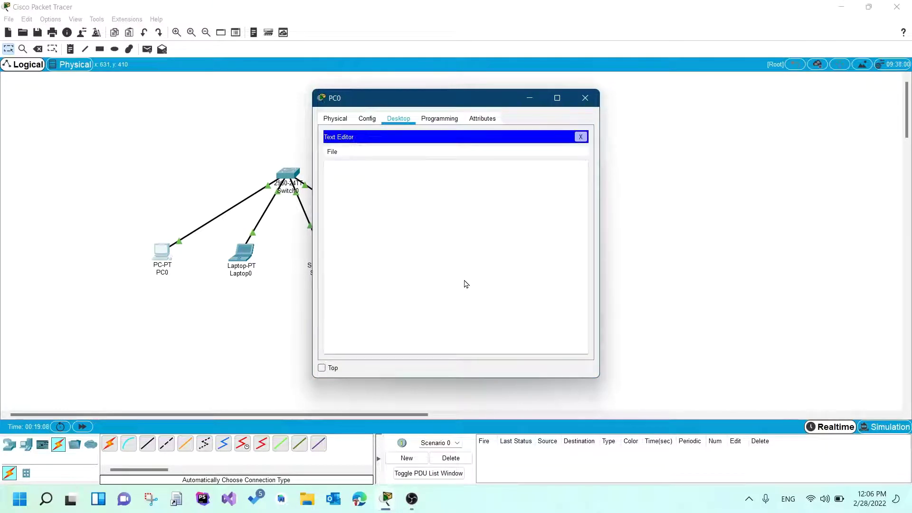
Write the two lines "Hey there!" and "Testing FTP!!" in the editor
left_click(389, 183)
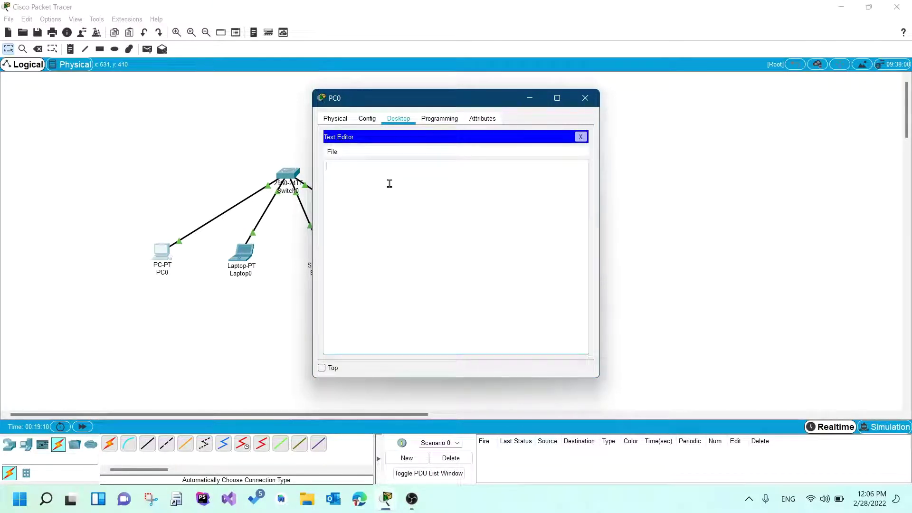
type("Hey there!")
key("Return")
type("Testiung")
key("BackSpace")
key("BackSpace")
key("BackSpace")
key("BackSpace")
key("BackSpace")
key("BackSpace")
type("ng FTP!!")
Close the editor and save the document as ftptest
left_click(581, 138)
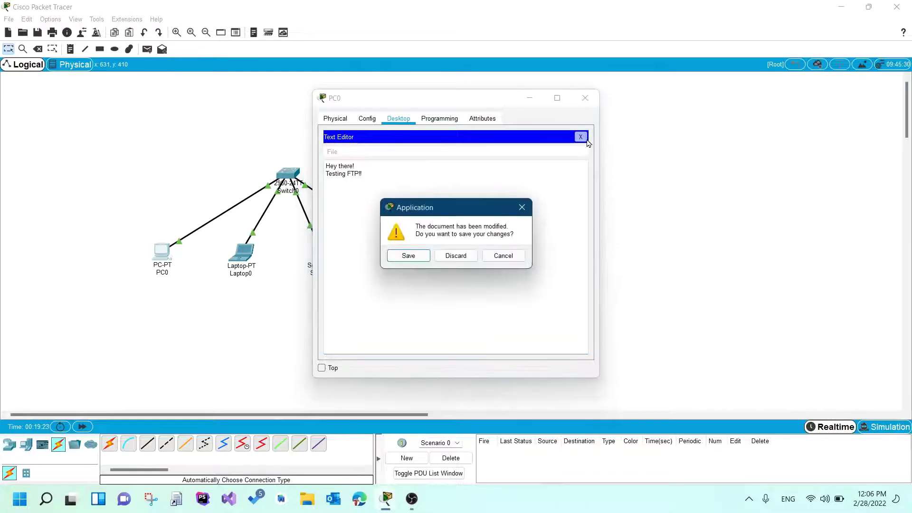
left_click(417, 257)
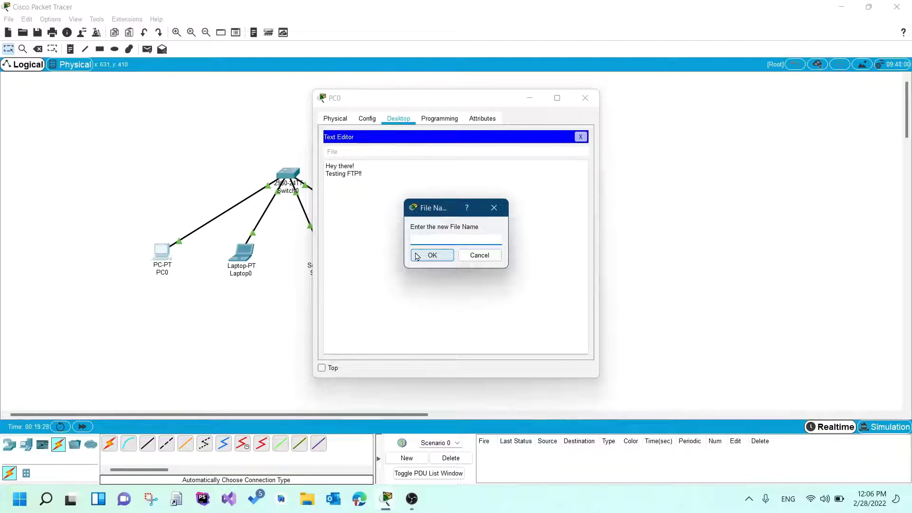
type("ftptest")
left_click(416, 257)
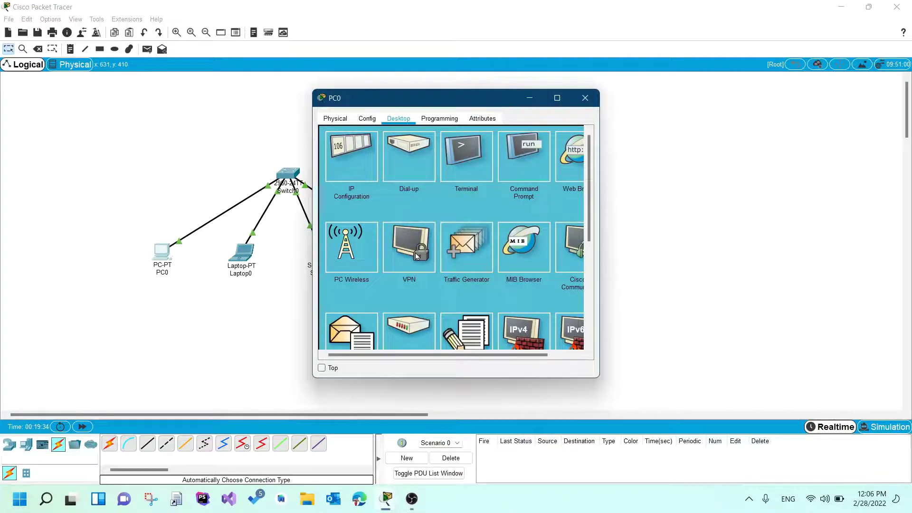
Run dir in PC0's Command Prompt to list its local files
left_click(534, 156)
scroll(506, 248, "down", 9)
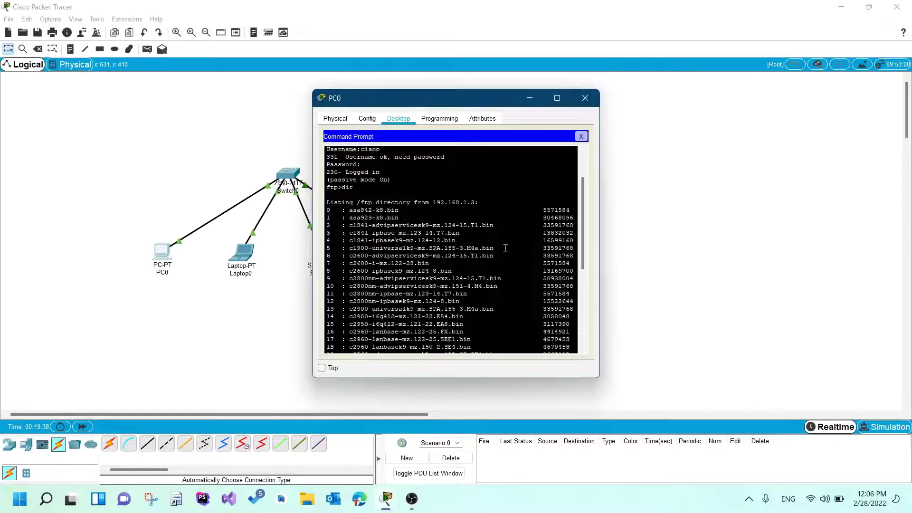
type("dir")
key("Return")
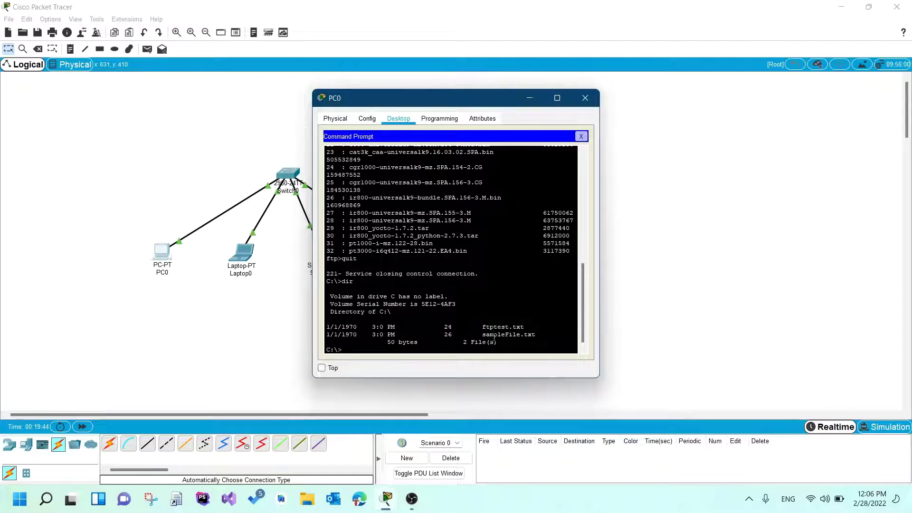
Highlight ftptest.txt in the listing, move the window aside, and start an ftp command
left_click_drag(527, 325, 479, 328)
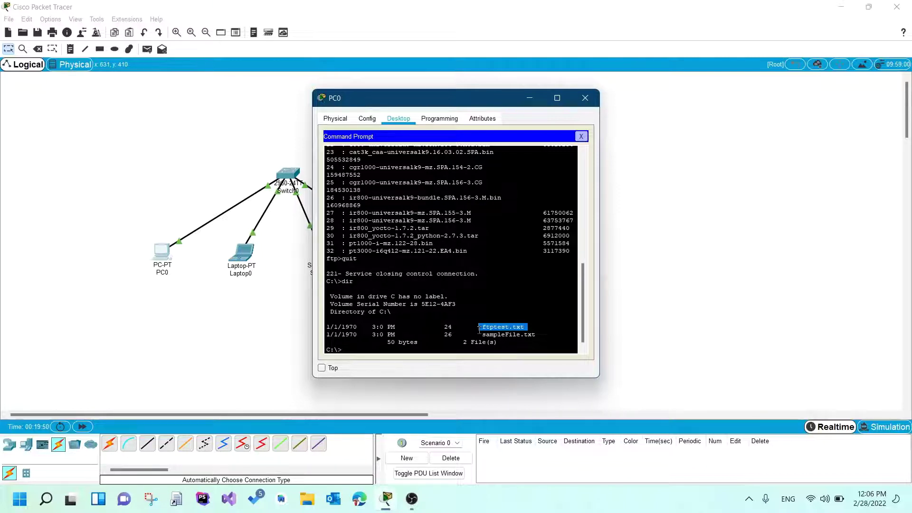
left_click_drag(478, 328, 480, 334)
left_click(479, 332)
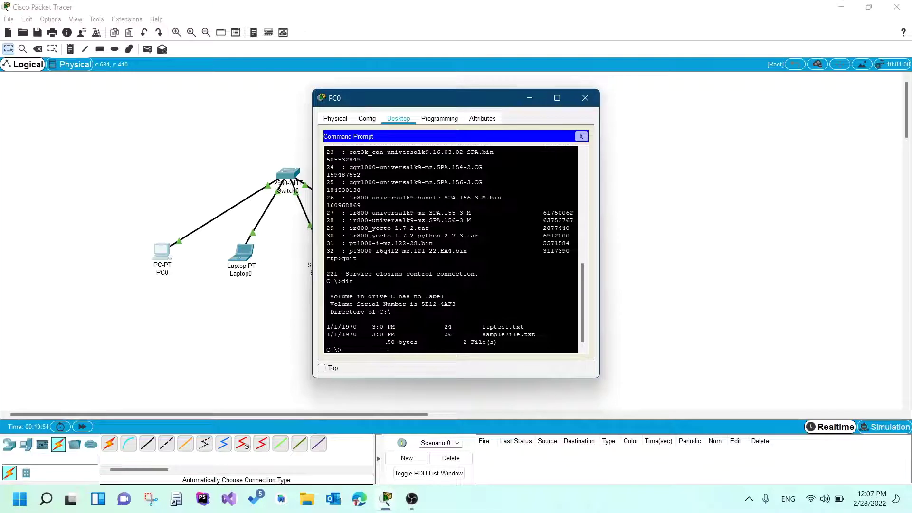
left_click_drag(528, 328, 373, 330)
left_click_drag(367, 99, 449, 85)
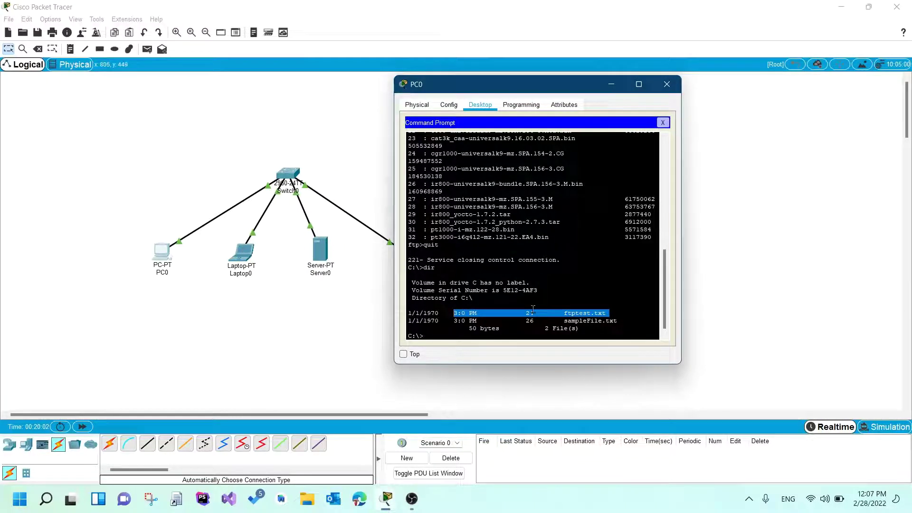
left_click(513, 332)
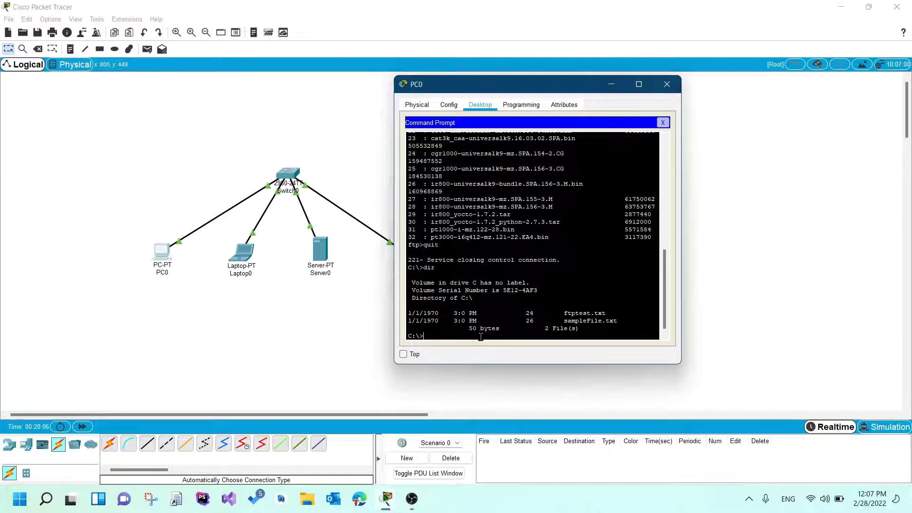
type("ftp")
left_click(335, 348)
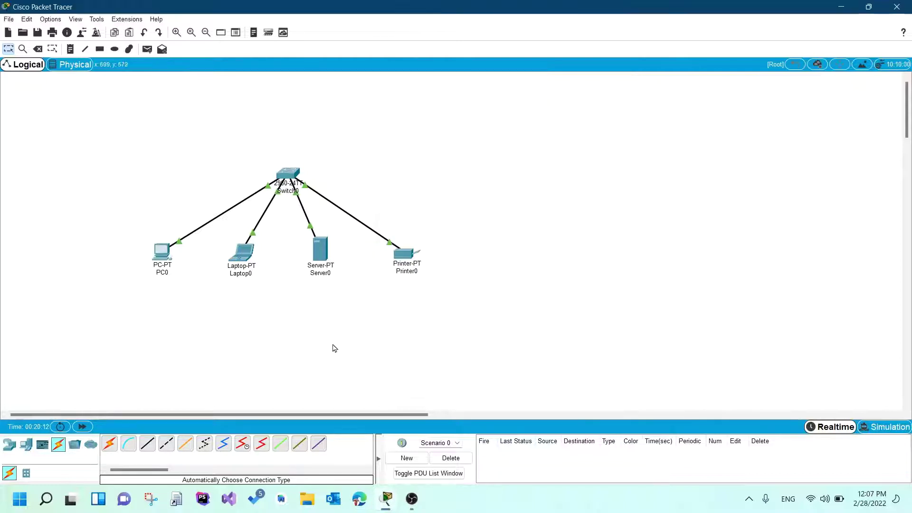
left_click(323, 258)
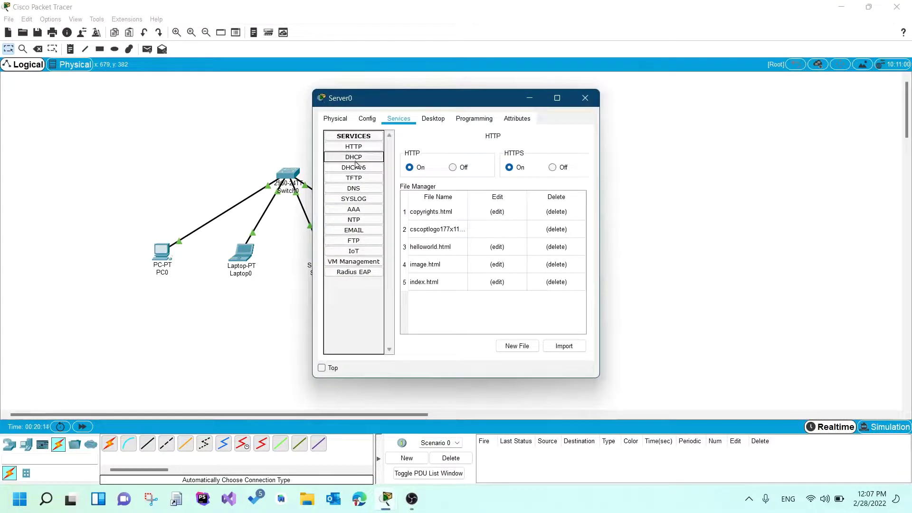
left_click(355, 189)
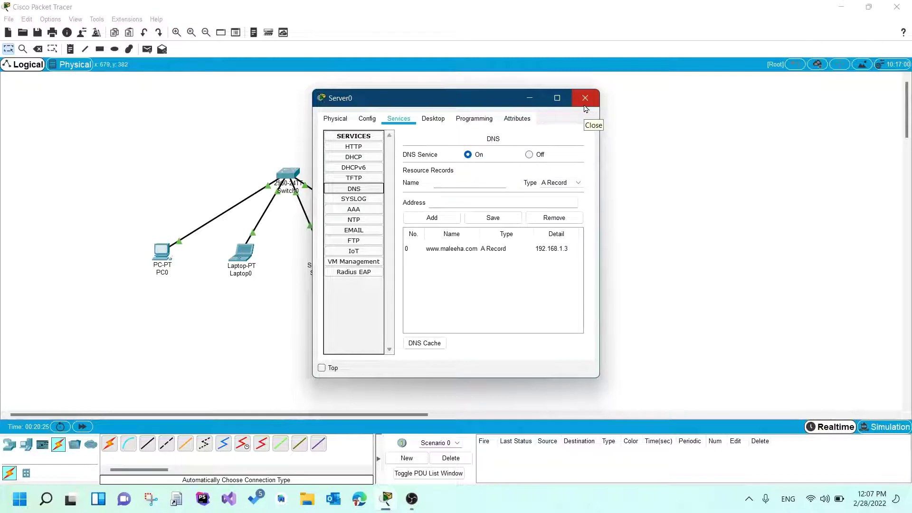
left_click(586, 99)
mouse_move(386, 499)
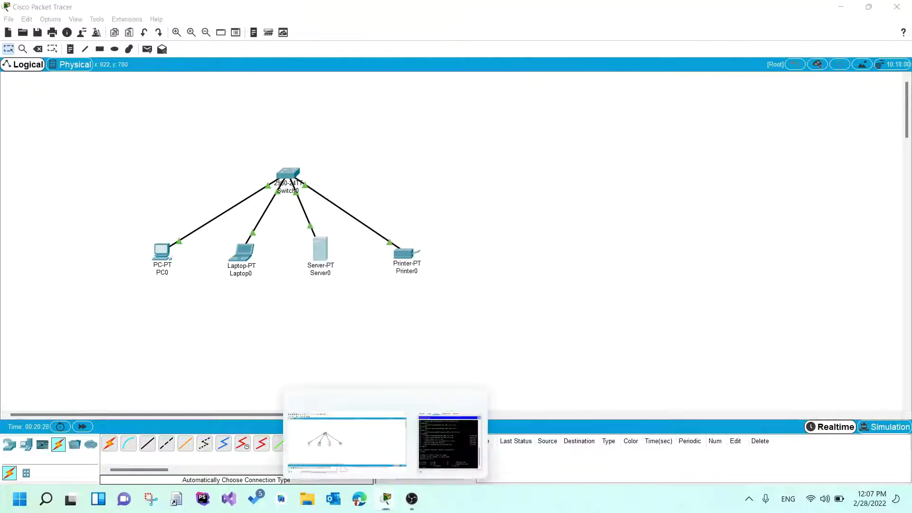
left_click(432, 464)
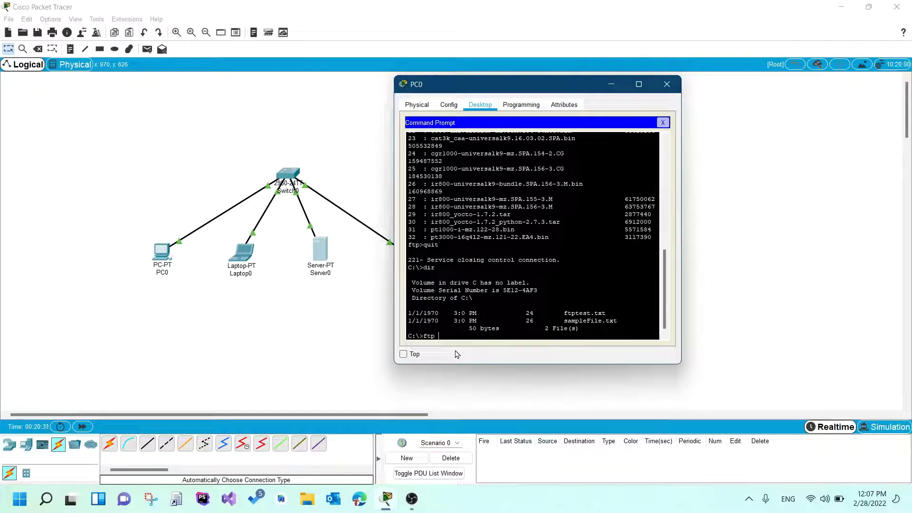
type("www.maleeha.com")
key("Return")
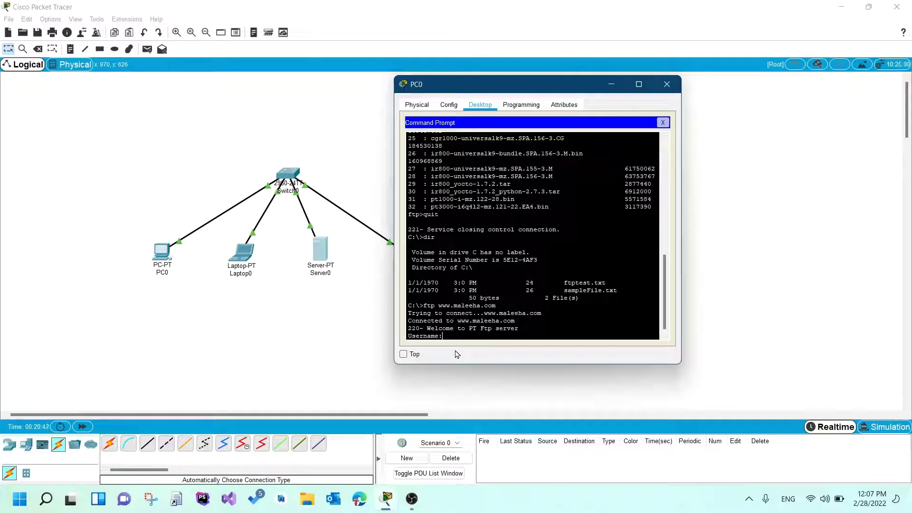
type("cisco")
key("Return")
type("cisco")
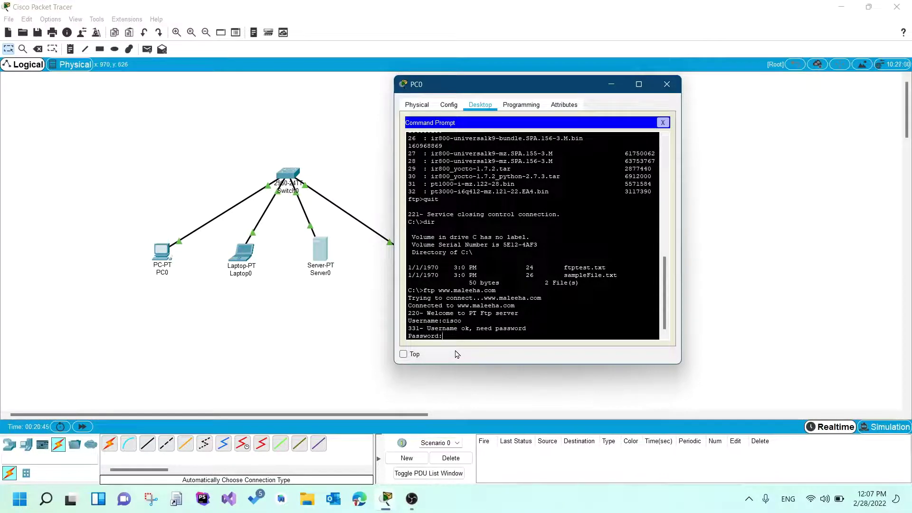
key("Return")
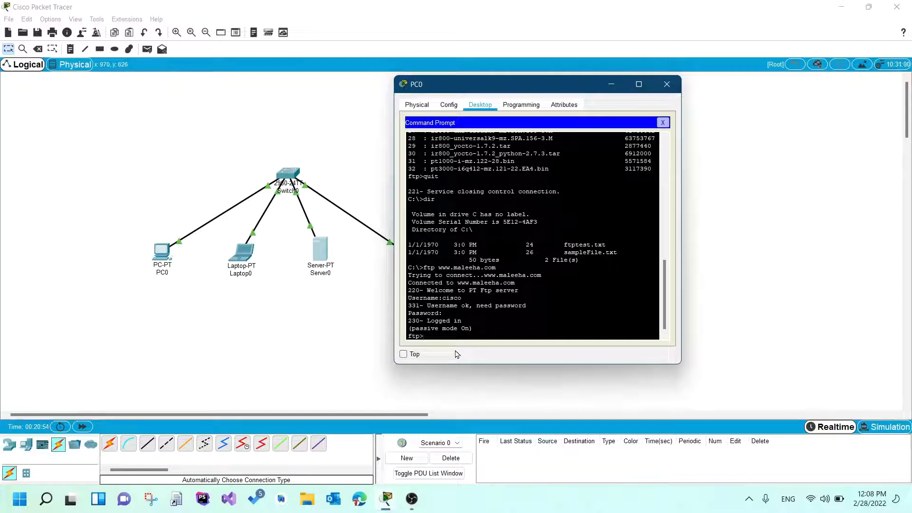
Upload ftptest.txt with put and list the server's files to confirm it is there
type("put")
type("ftptest.txt")
key("Return")
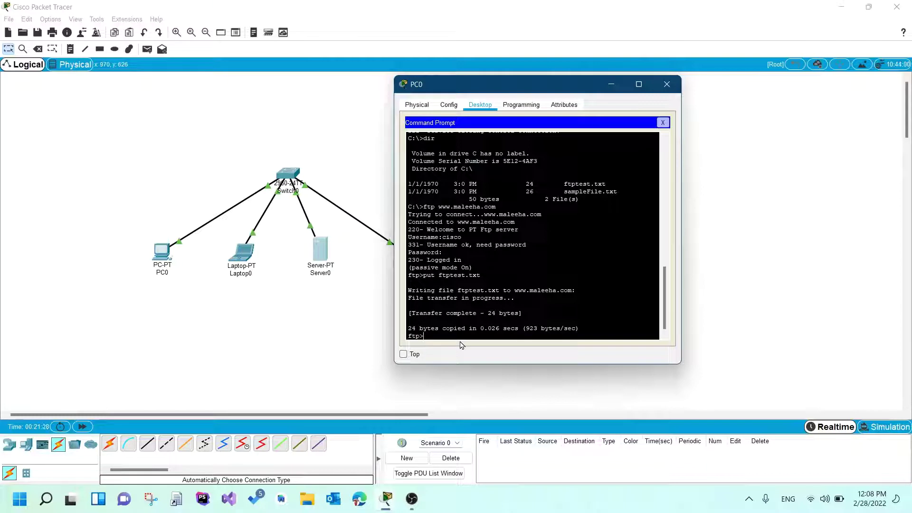
type("ir")
key("Return")
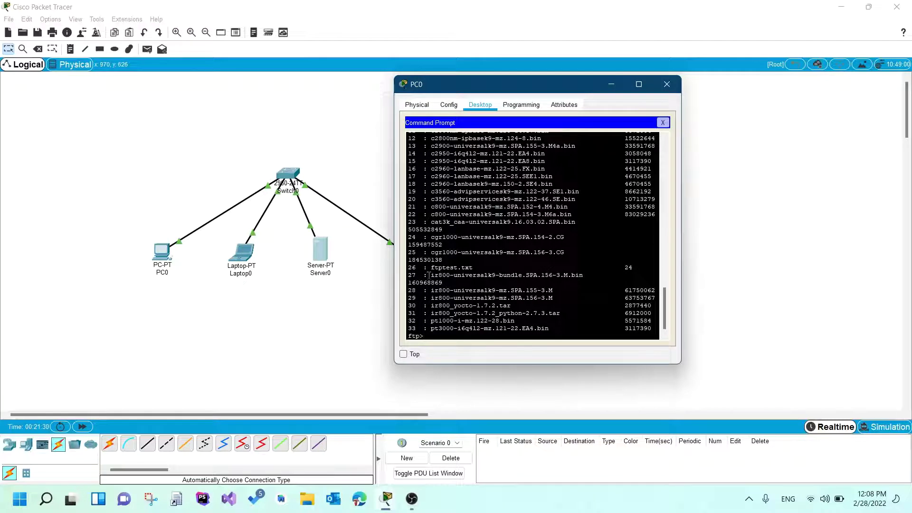
left_click_drag(430, 268, 479, 267)
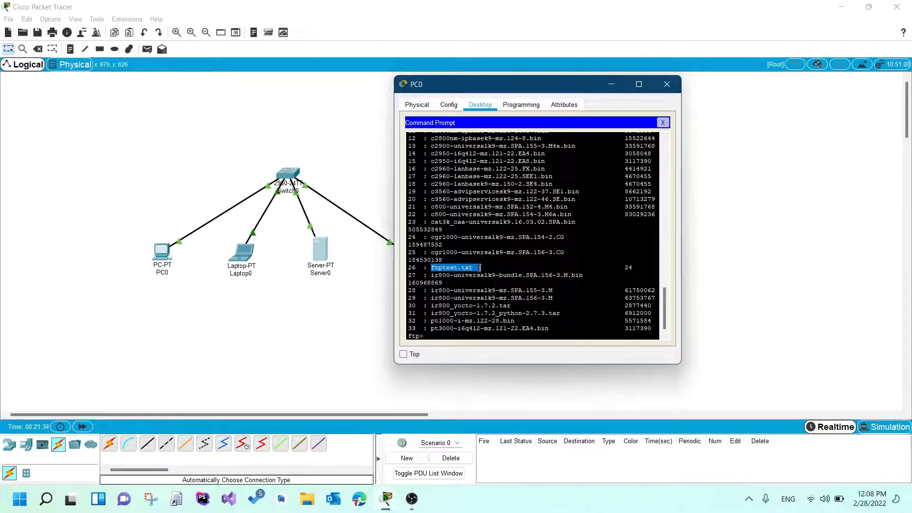
left_click(445, 334)
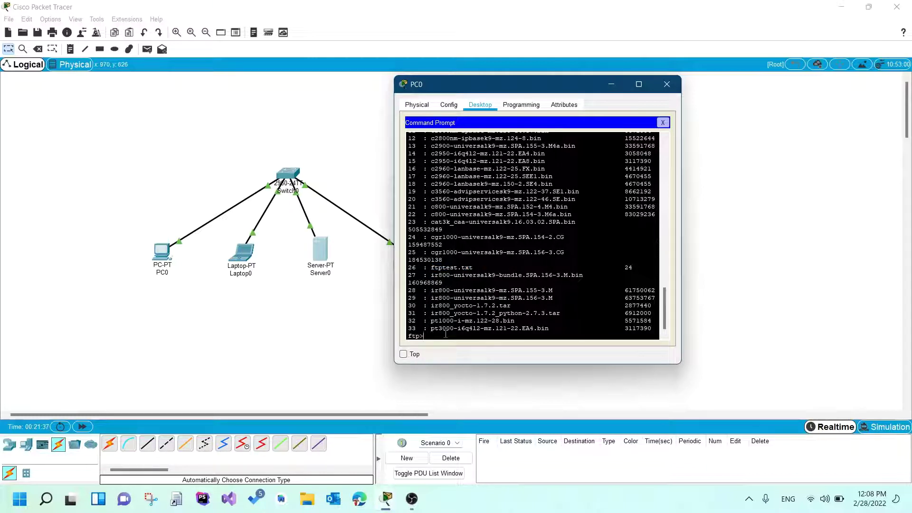
left_click(309, 313)
Run dir in Laptop0's Command Prompt, showing sampleFile.txt on its drive
left_click(249, 260)
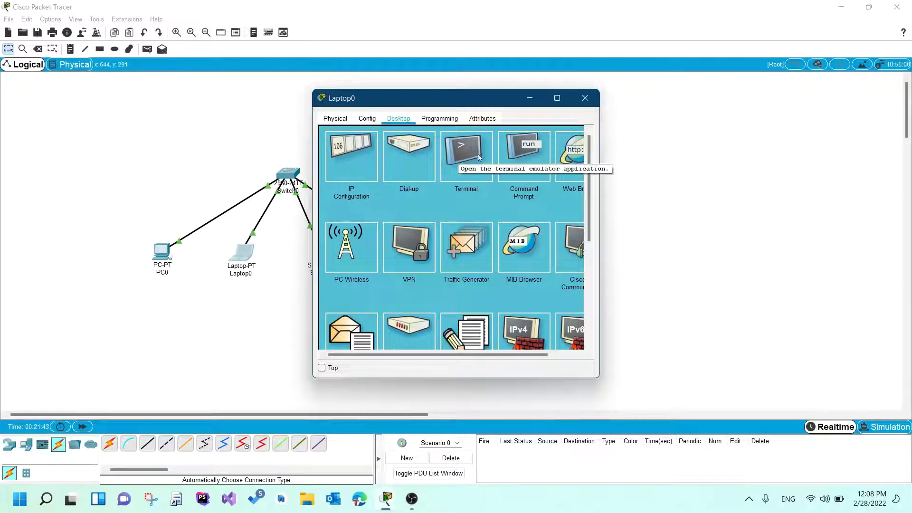
left_click(527, 161)
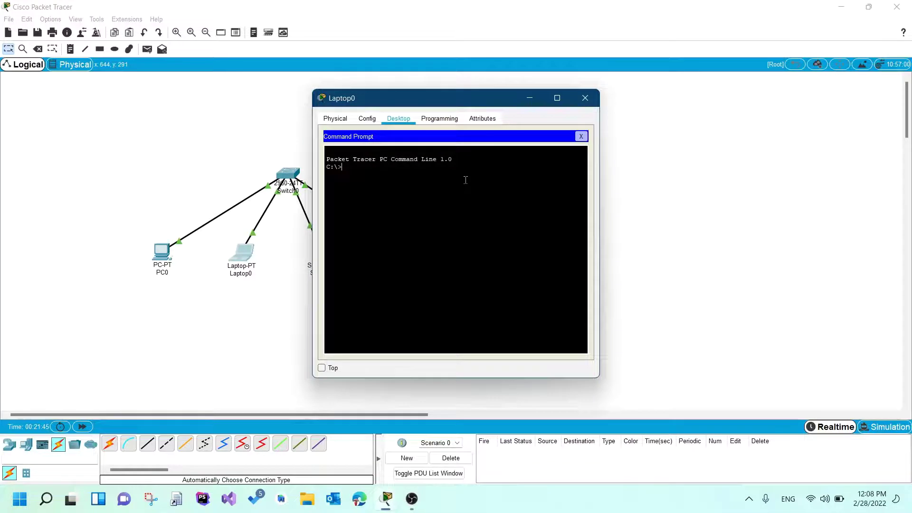
type("dir")
key("Return")
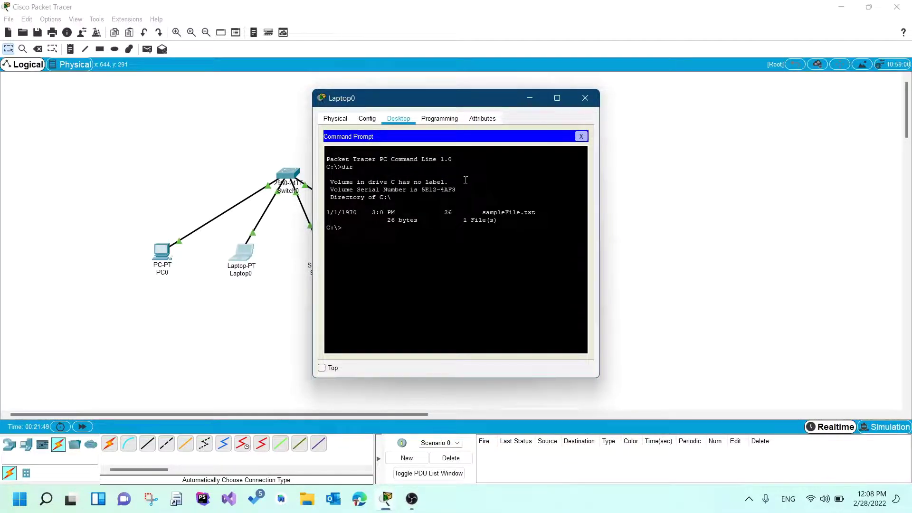
left_click_drag(551, 212, 482, 212)
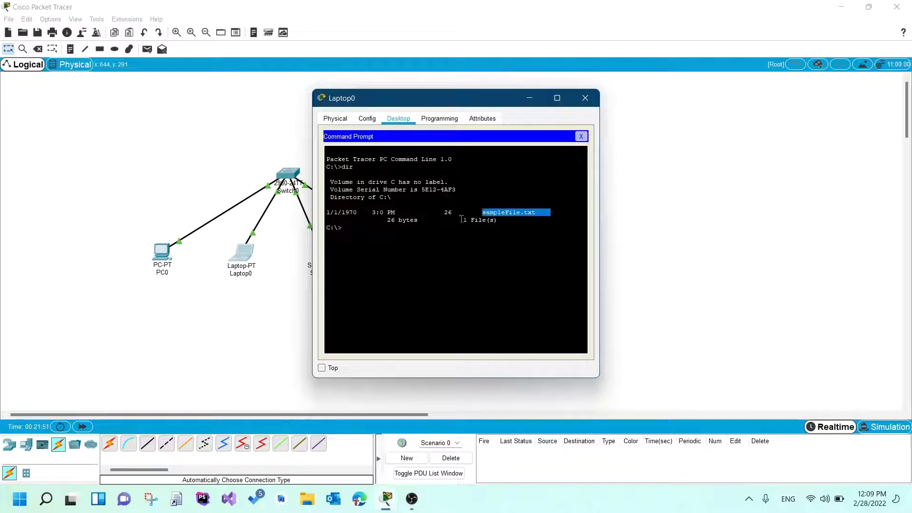
left_click(432, 230)
type("ftp")
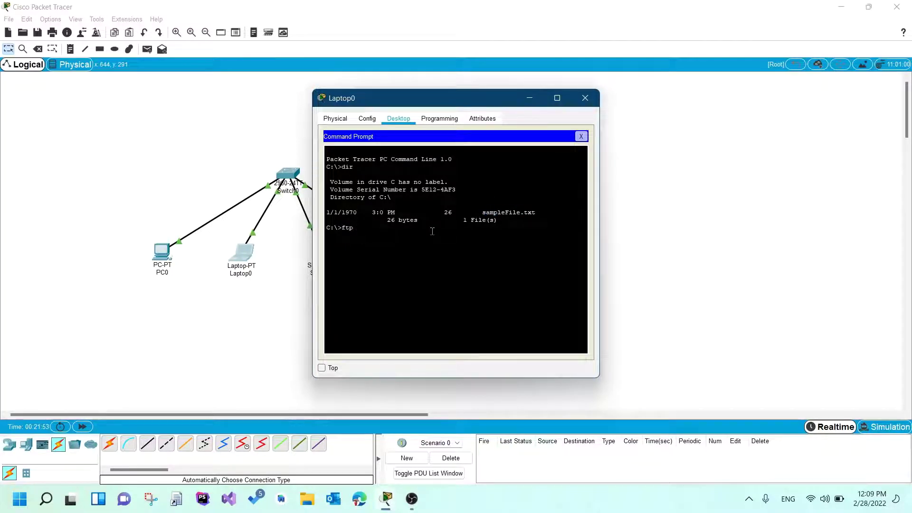
type(" a")
type("w.maleeha.")
type("com")
key("Return")
type("cisco")
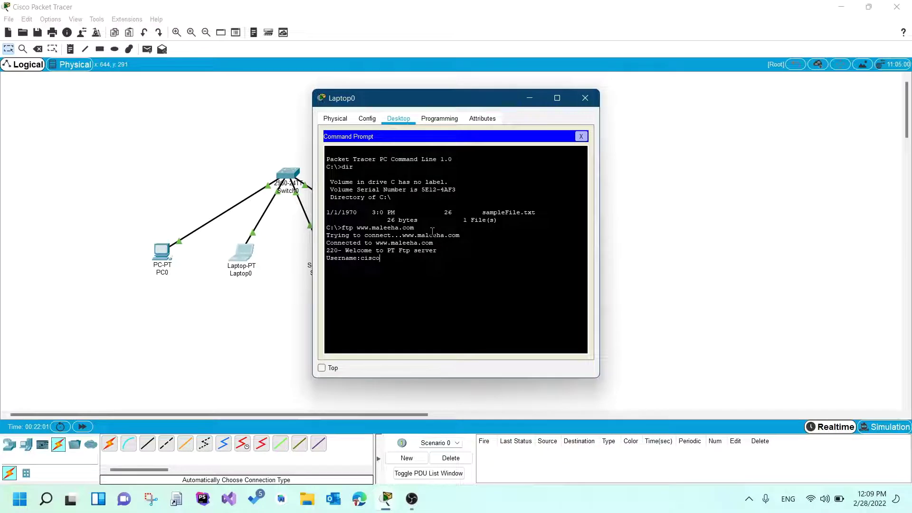
key("Return")
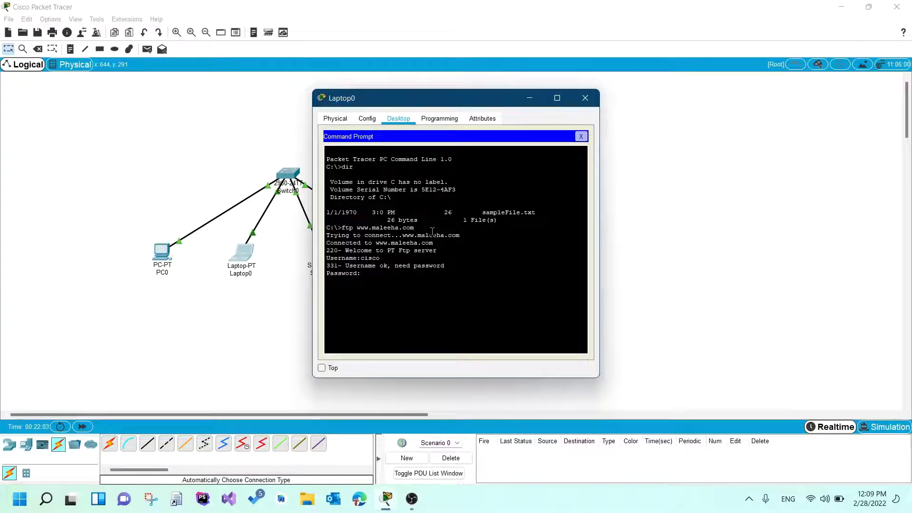
type("cisco")
key("Return")
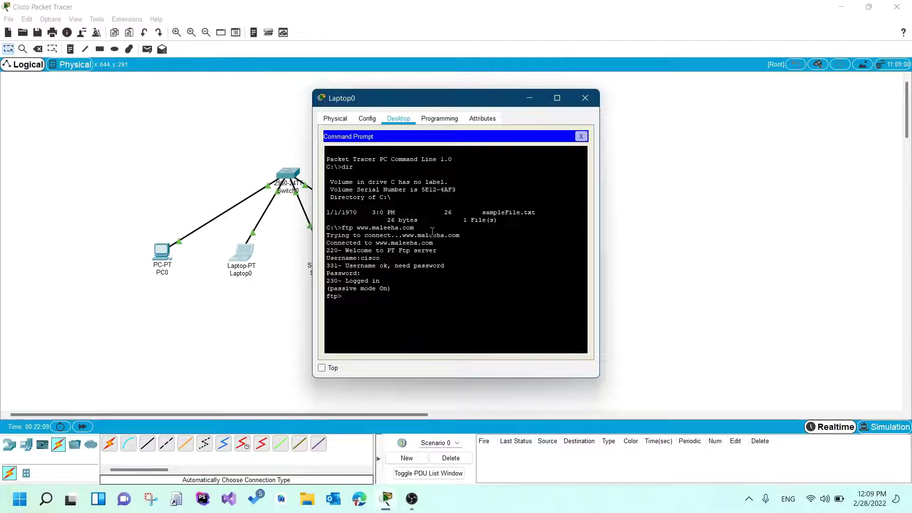
type("dir")
key("Return")
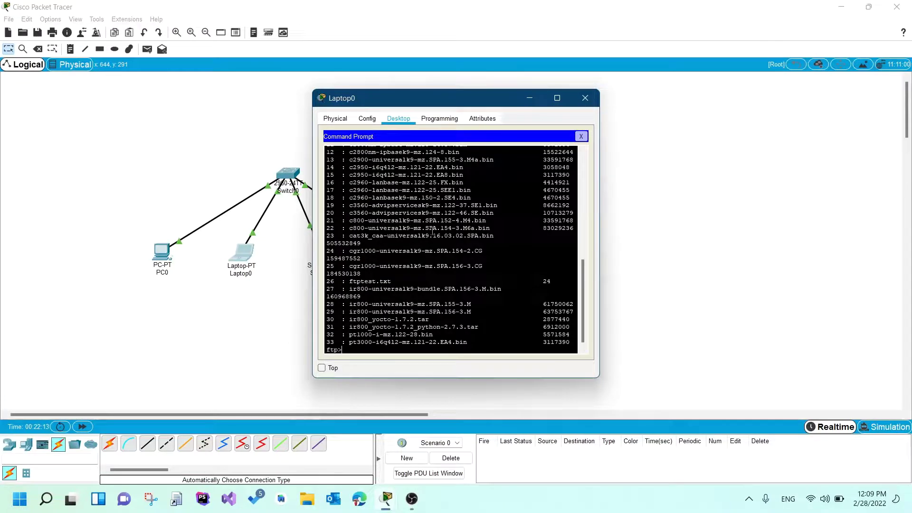
Download ftptest.txt from the FTP server with get
left_click_drag(403, 280, 349, 281)
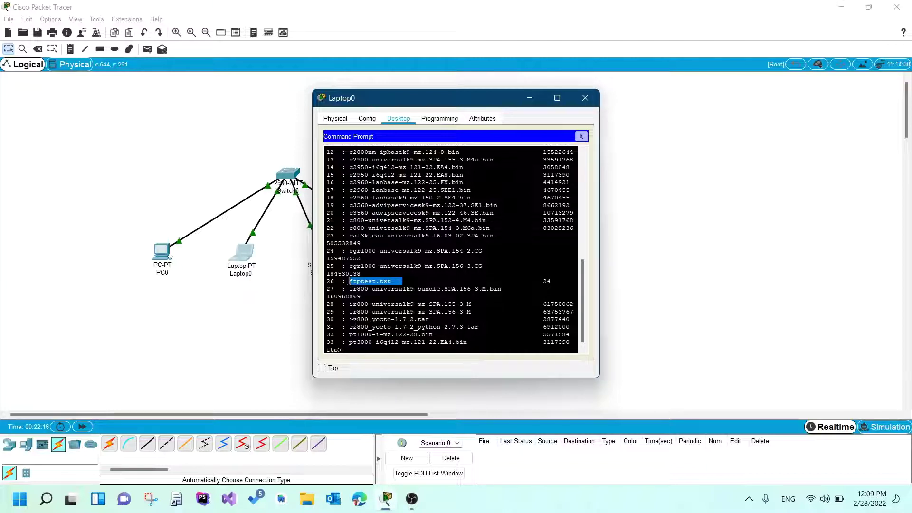
left_click(358, 350)
type("get ")
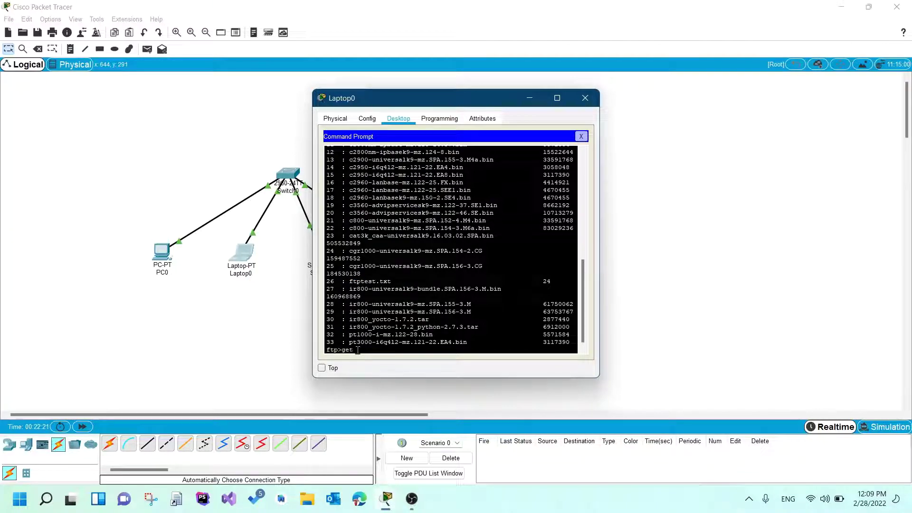
type("fetptest.txt")
key("Return")
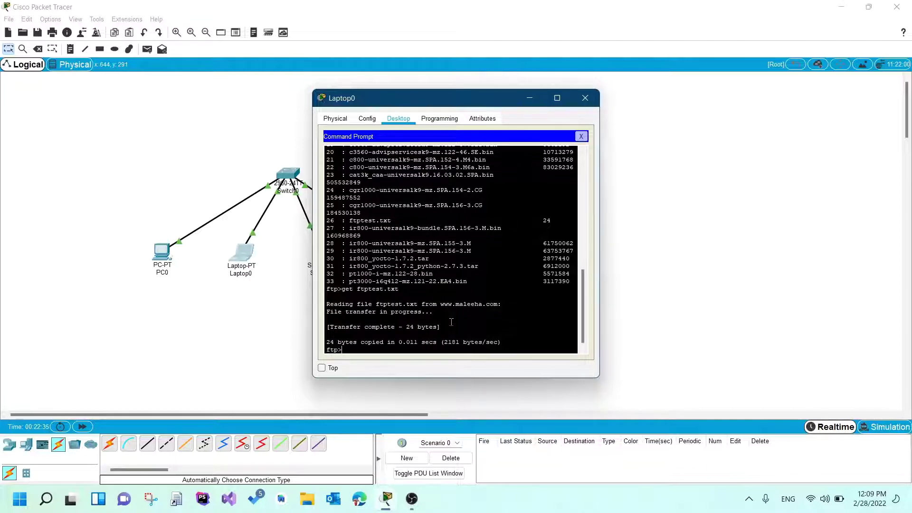
Quit the FTP session and run dir to confirm ftptest.txt is on Laptop0
type("quit")
key("Return")
type("dir")
key("Return")
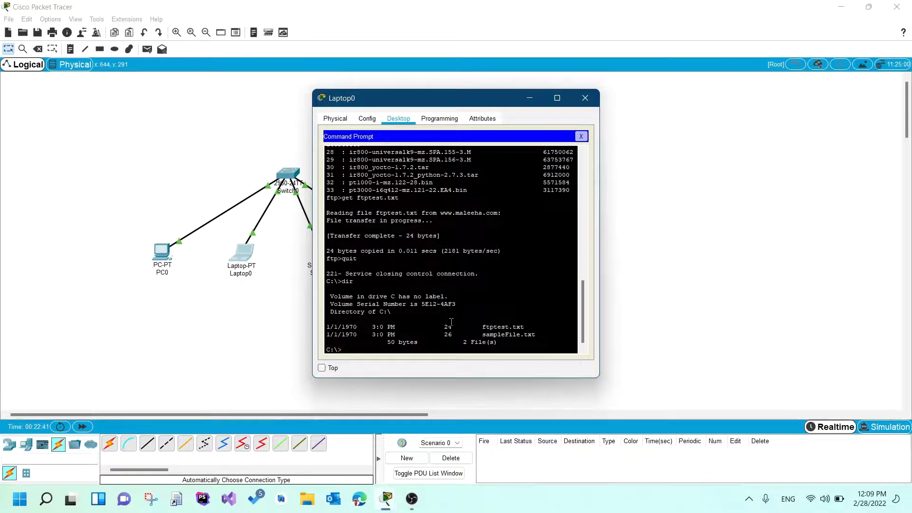
left_click_drag(526, 326, 468, 327)
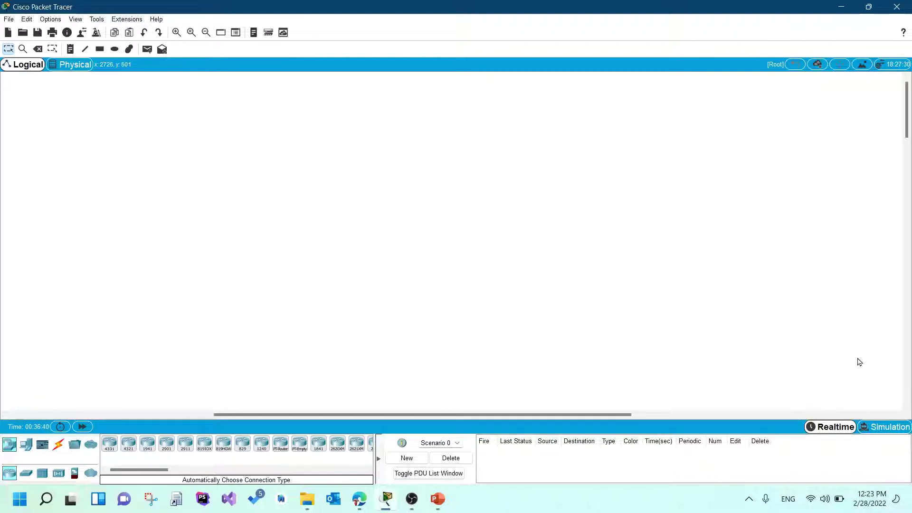
Place a generic server Server2 and two generic PCs, PC4 and PC5, on the canvas
left_click(29, 457)
type("server")
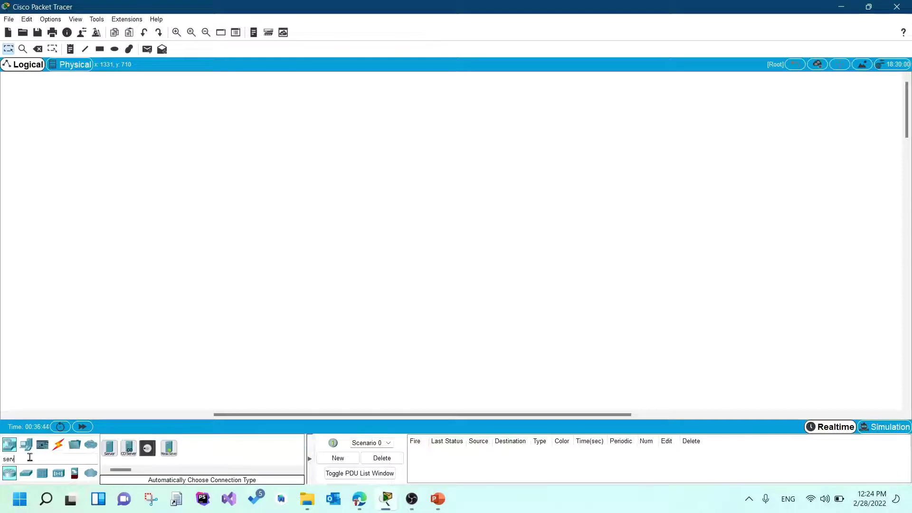
left_click(116, 449)
left_click(147, 271)
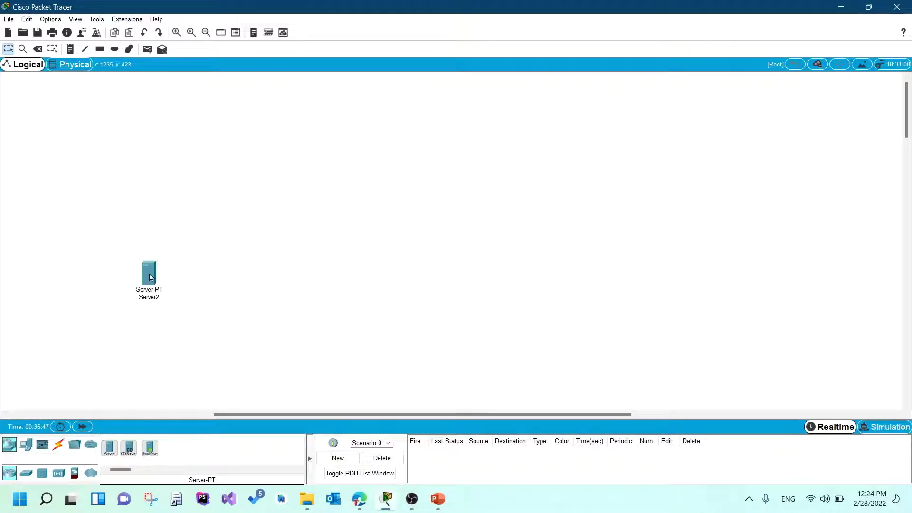
left_click(34, 459)
type("pc")
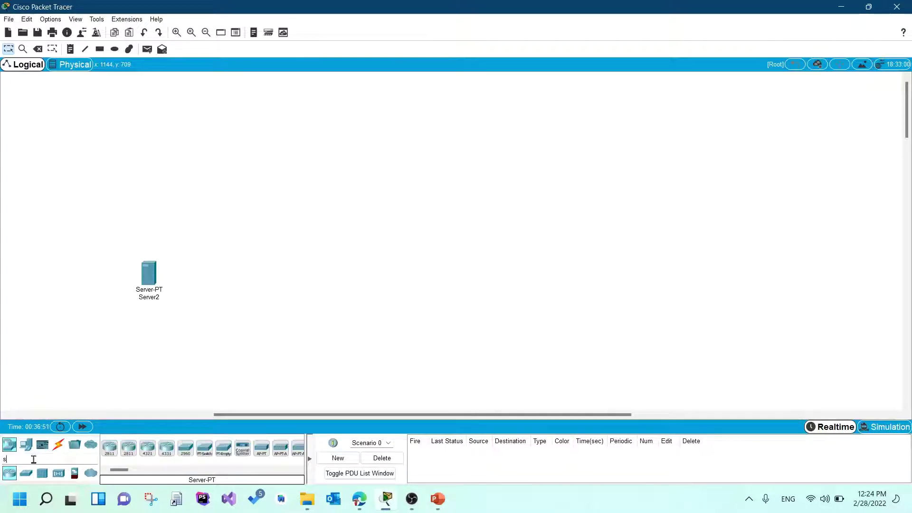
left_click(109, 447)
left_click(275, 213)
left_click(109, 446)
left_click(314, 251)
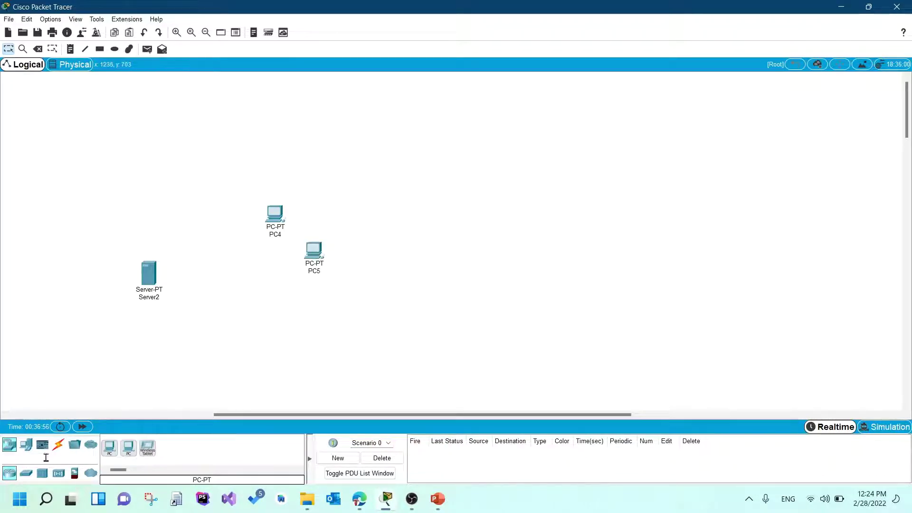
Add Laptop2 below the PCs and a 2960 switch, Switch2, beside Server2
type("lap")
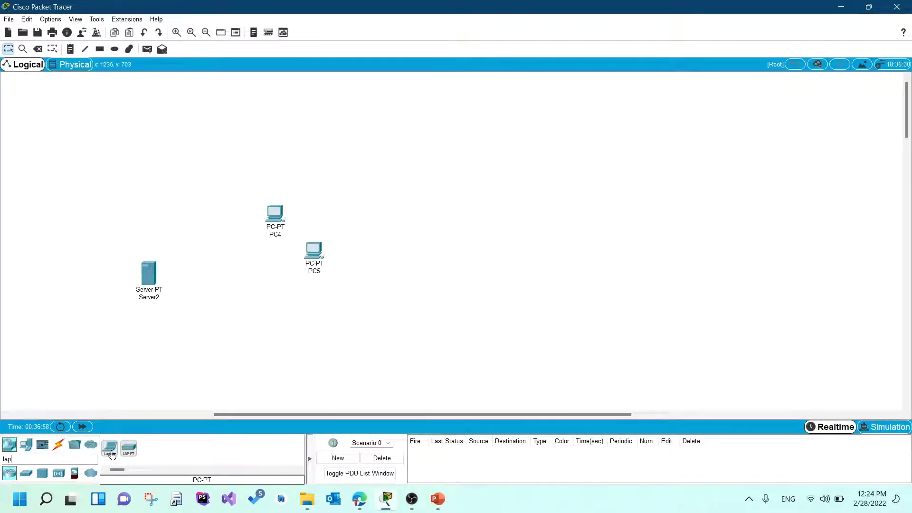
left_click(108, 449)
left_click(315, 314)
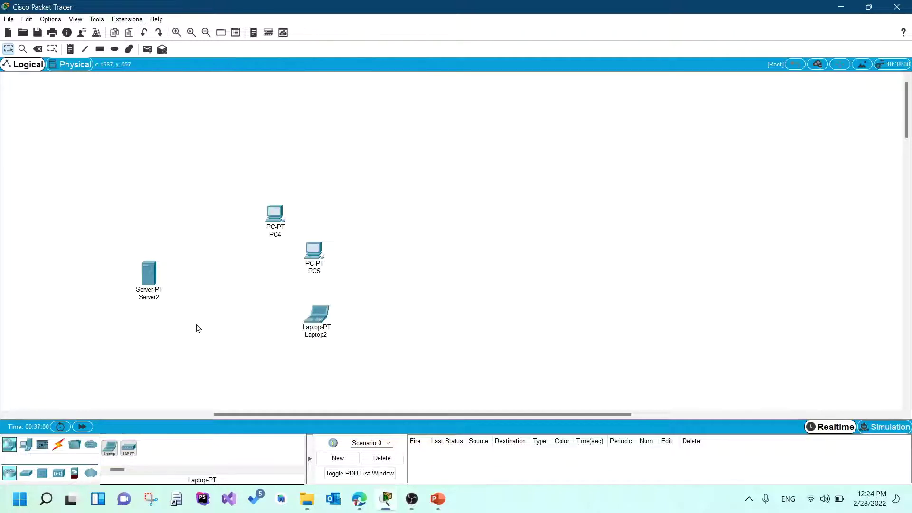
left_click(26, 473)
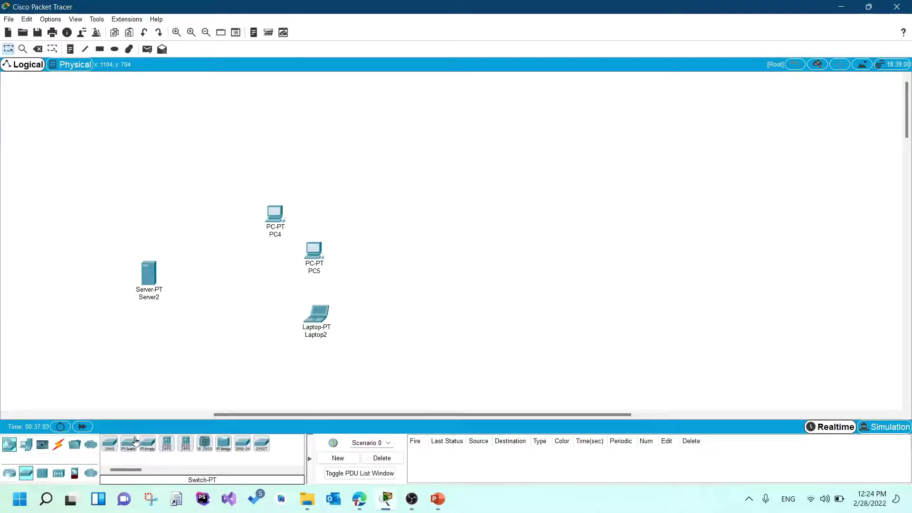
left_click(109, 444)
left_click(215, 298)
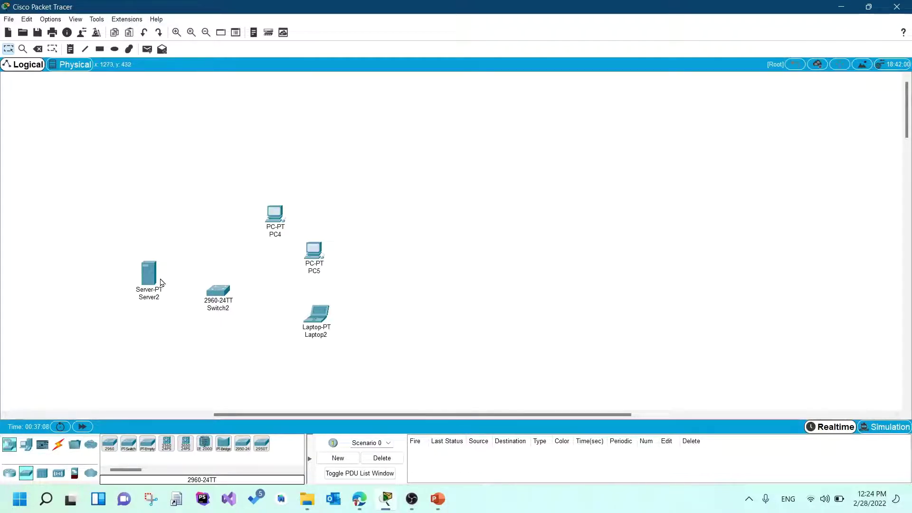
Cable Server2 to Switch2 using the automatic cable type
left_click(63, 445)
left_click(109, 444)
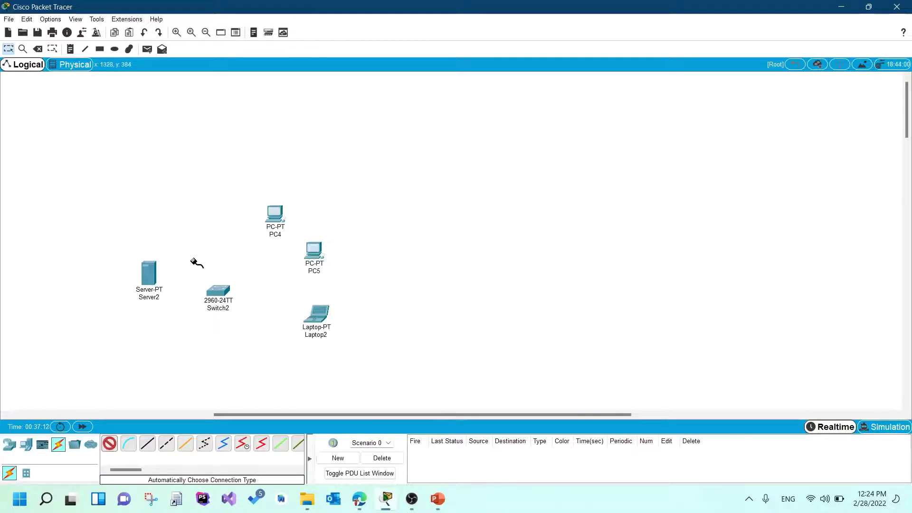
left_click(149, 275)
left_click(215, 294)
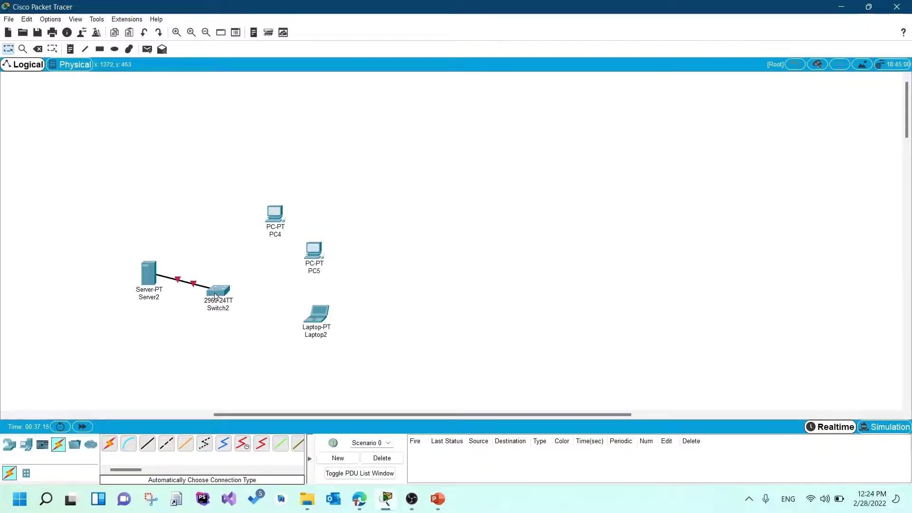
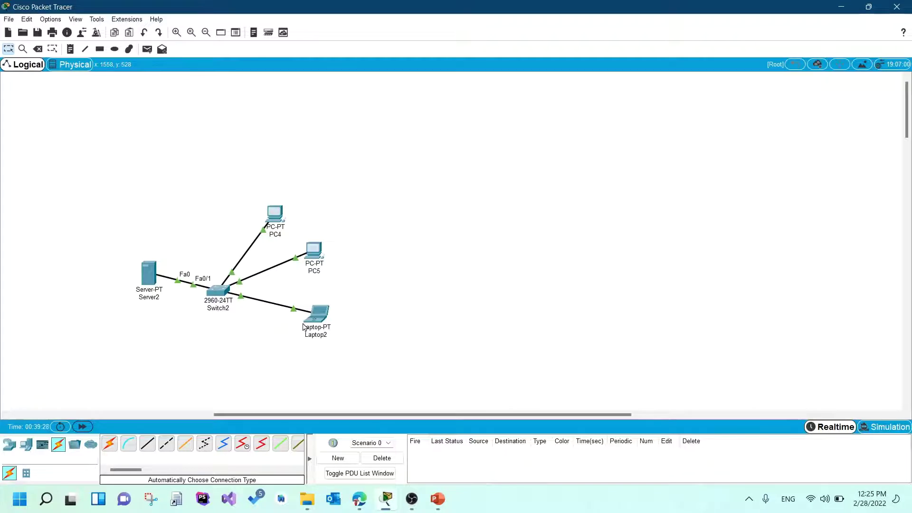
Switch on the DHCP service on Server2
left_click(147, 279)
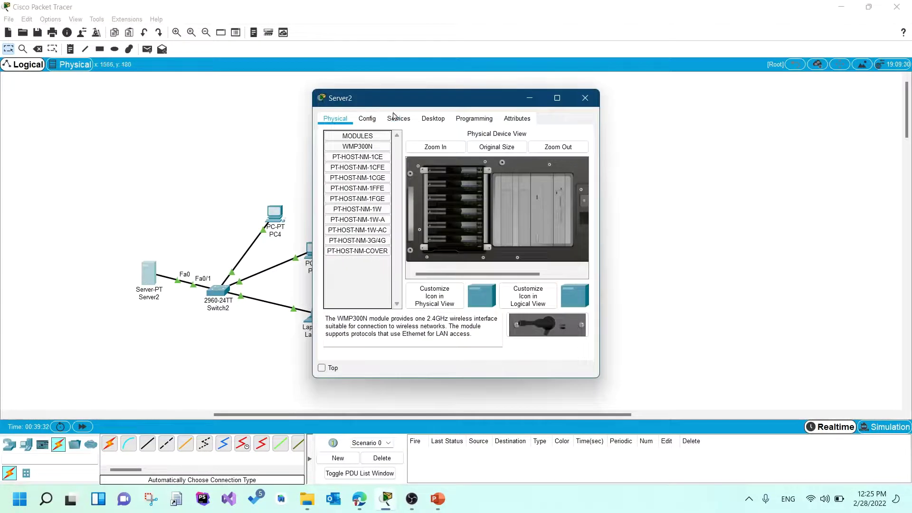
left_click(394, 118)
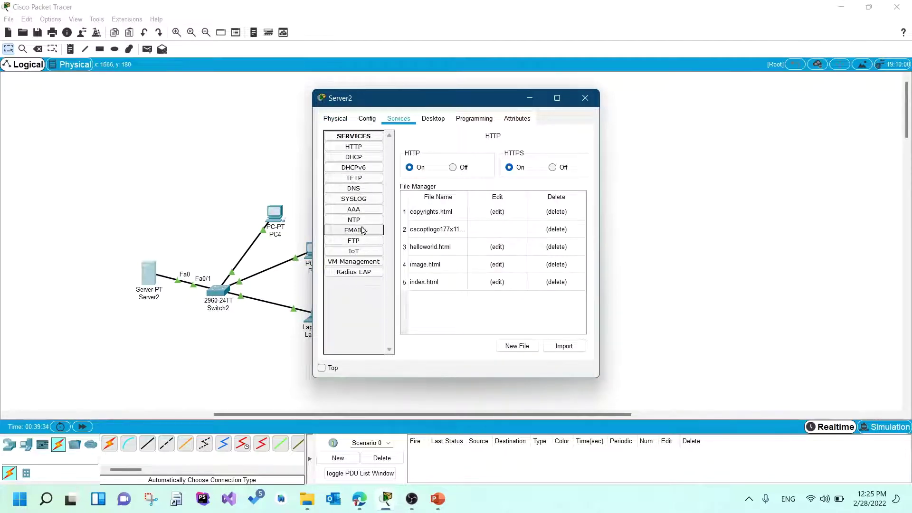
left_click(359, 158)
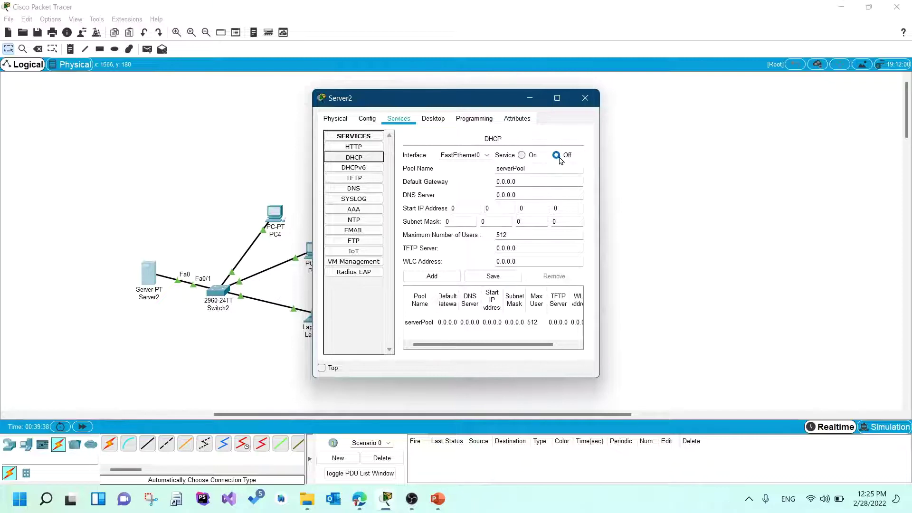
left_click(522, 155)
Set the DHCP pool's start IP address to 192.168.1.2
key("BackSpace")
type("192")
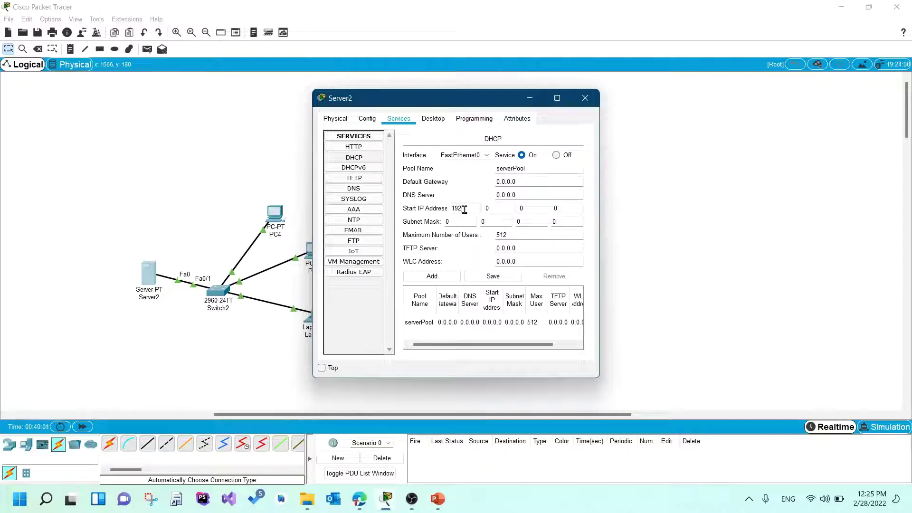
key("Tab")
type("168")
key("Tab")
type("1")
key("Tab")
type("2")
Give serverPool subnet mask 255.255.255.0 and save it
left_click(454, 221)
type("255 ")
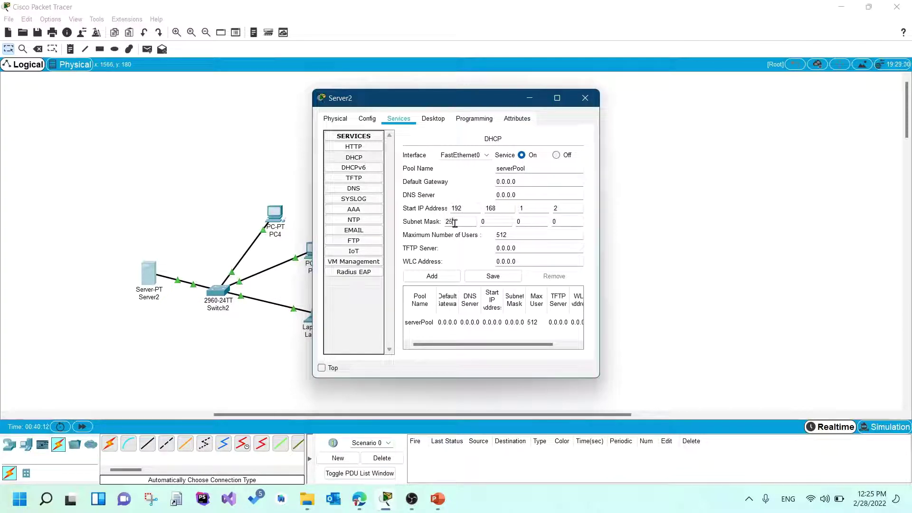
type("255 255")
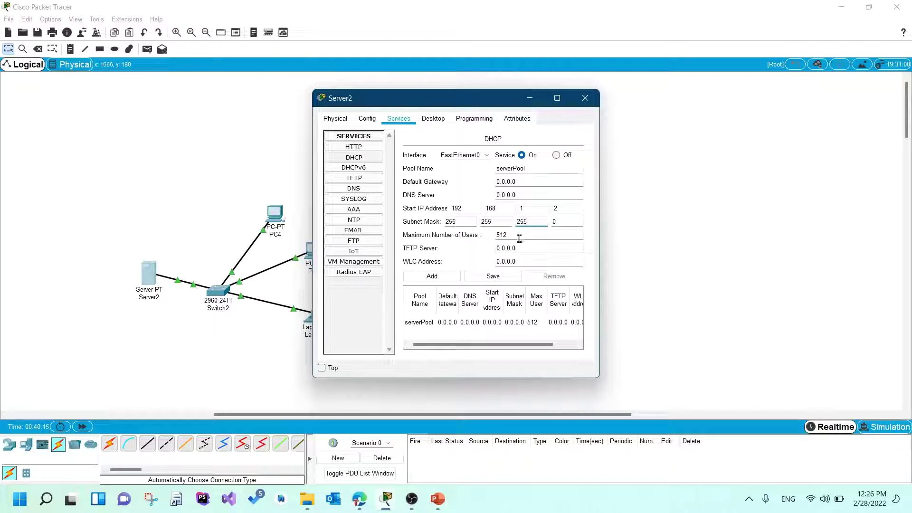
left_click(516, 243)
left_click(472, 280)
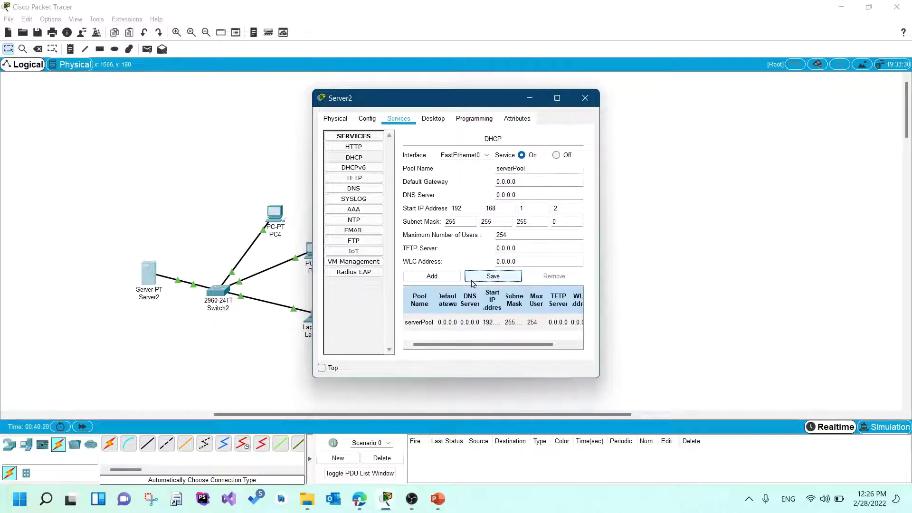
left_click(364, 122)
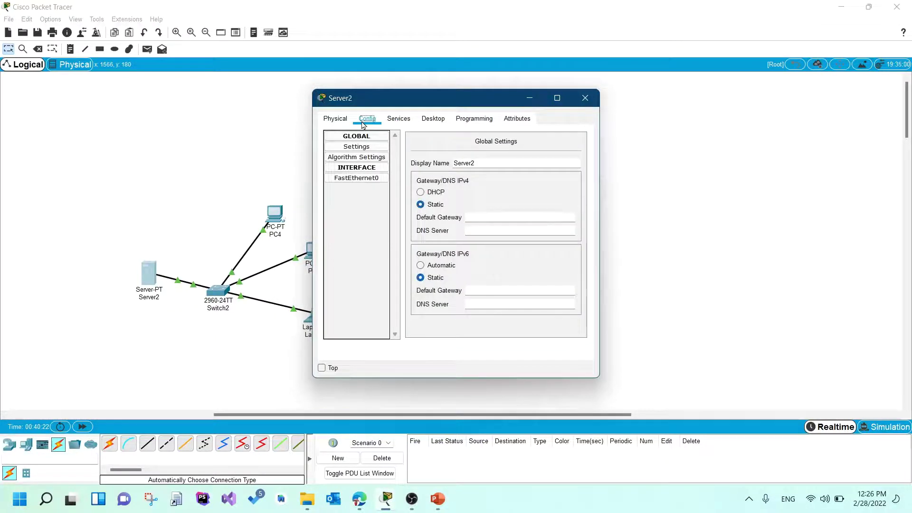
Give Server2's FastEthernet0 the static address 192.168.1.1 with mask 255.255.255.0
left_click(358, 179)
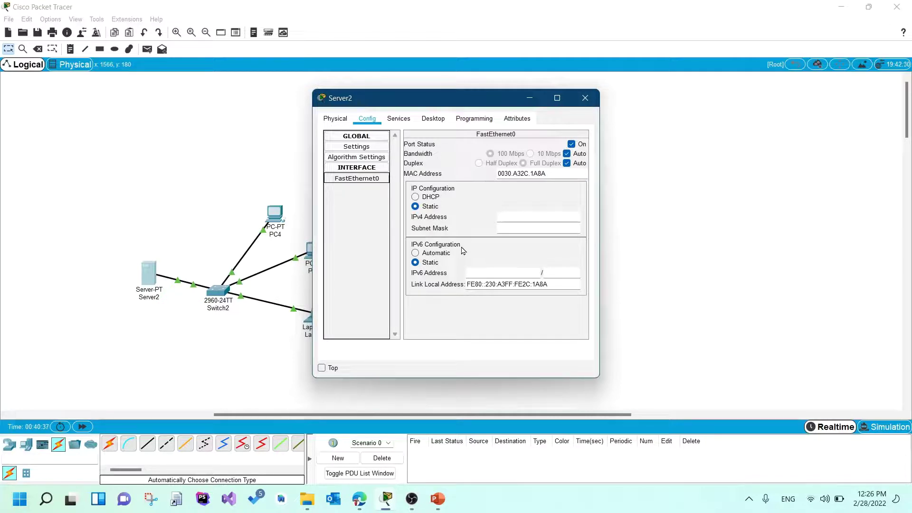
left_click(520, 218)
type("192")
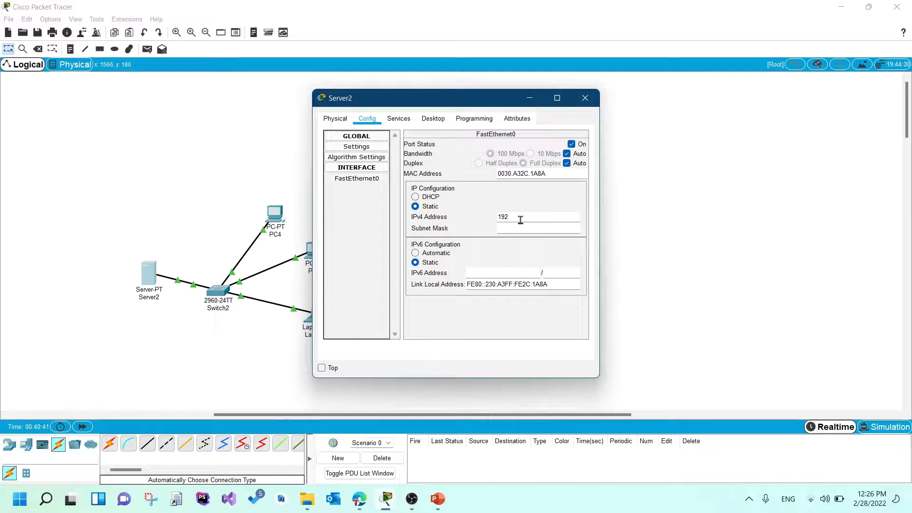
type(".168.1.1")
left_click(531, 228)
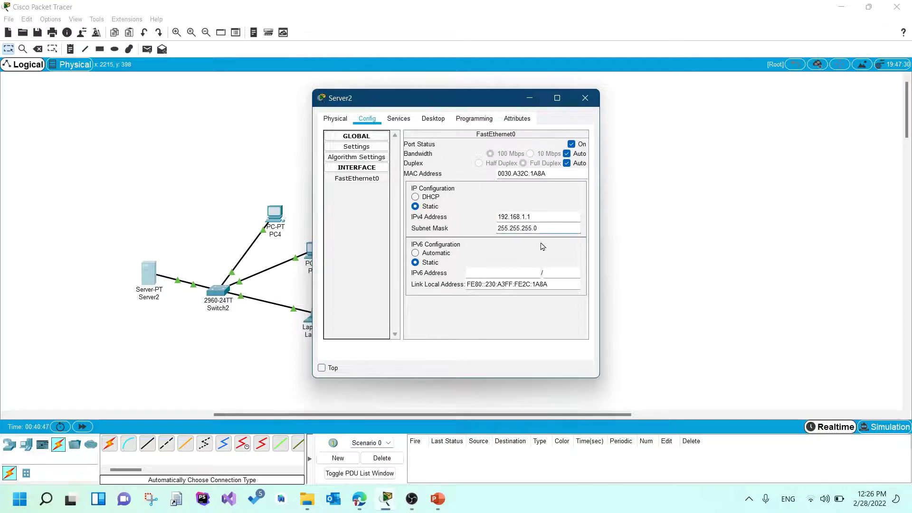
key("Tab")
left_click(398, 119)
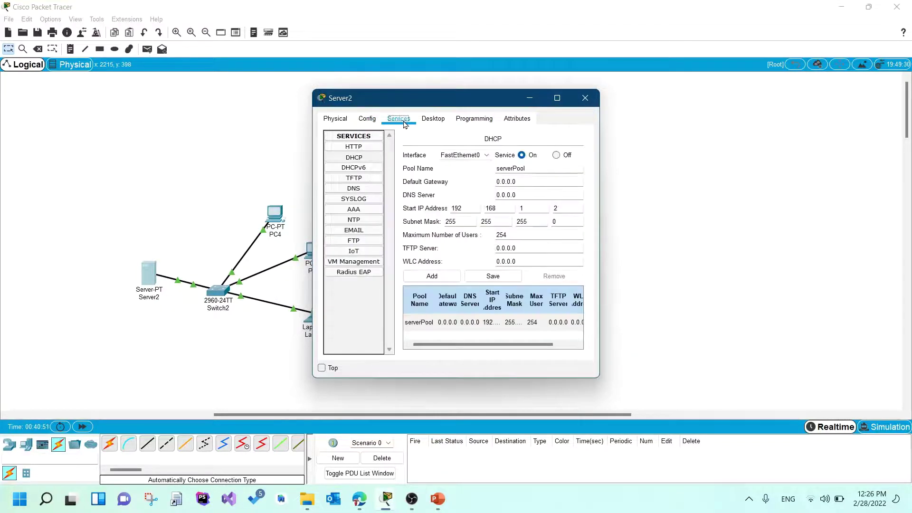
Re-save the DHCP pool, close Server2, and switch PC4 to DHCP so it gets 192.168.1.2
left_click(494, 277)
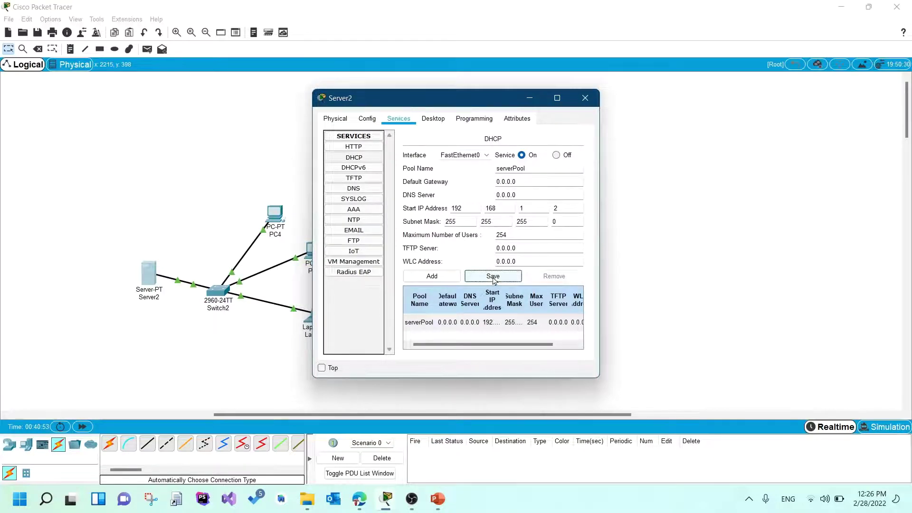
left_click(585, 99)
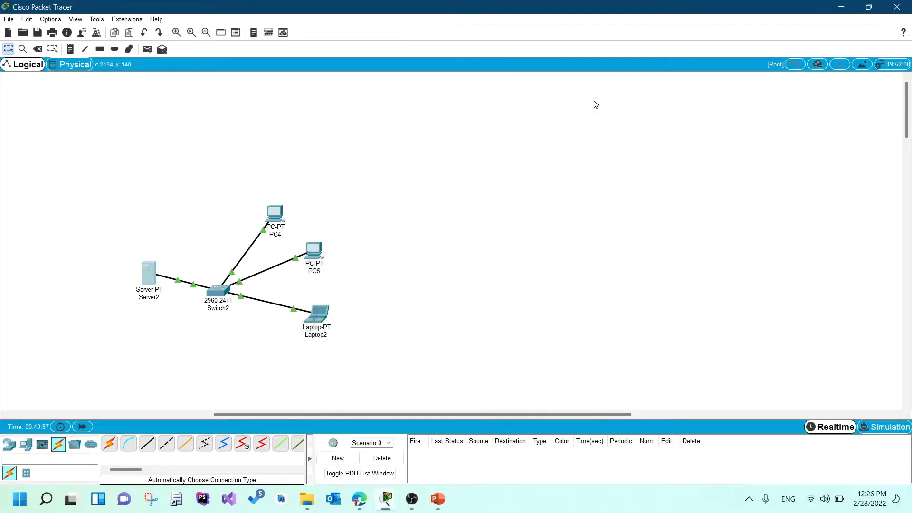
left_click(275, 215)
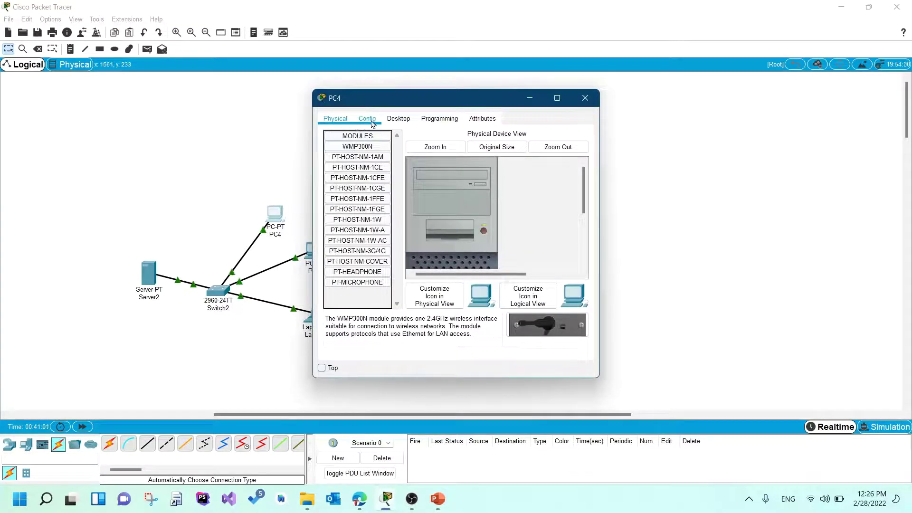
left_click(397, 119)
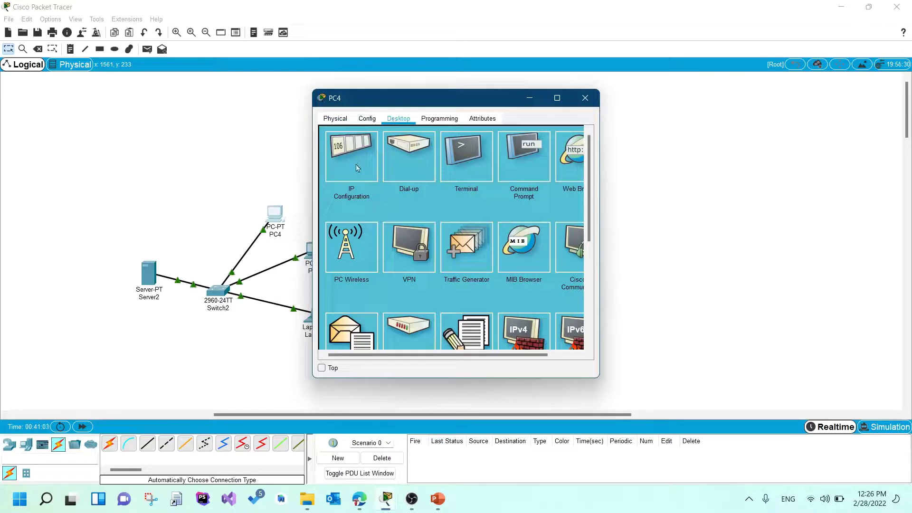
left_click(358, 167)
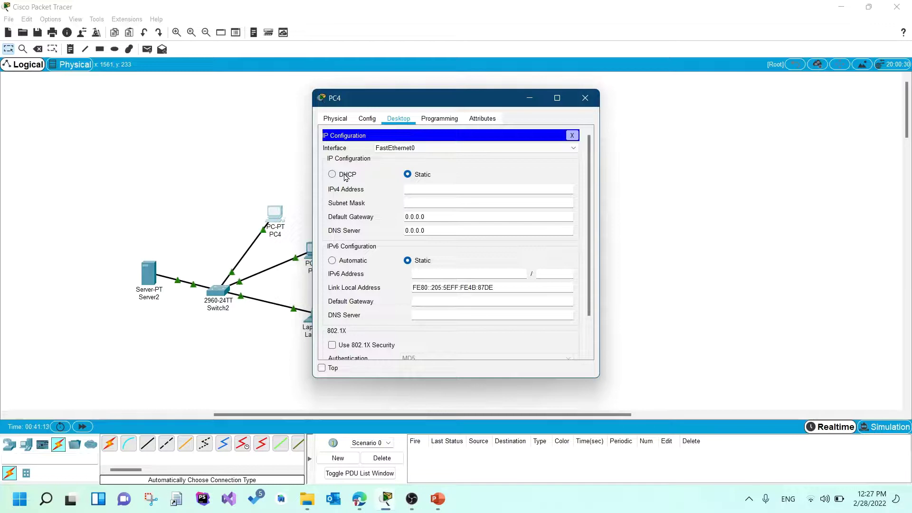
left_click(346, 177)
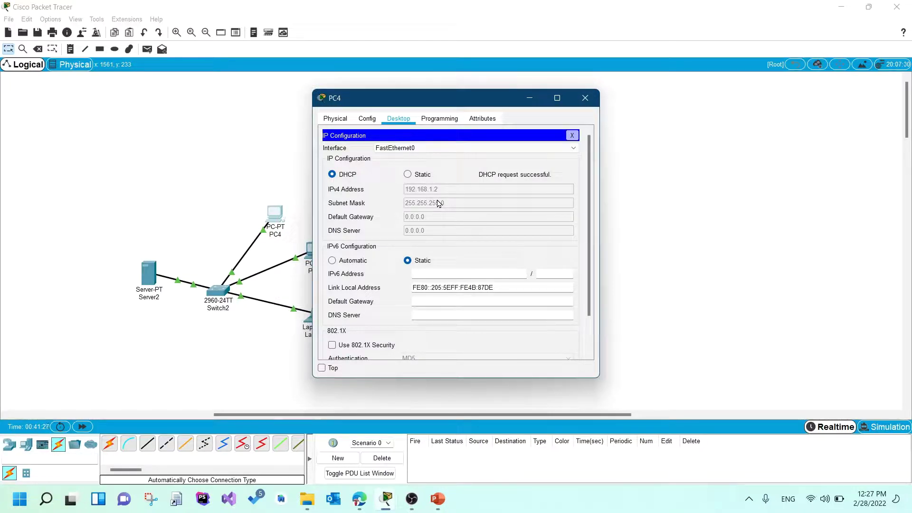
left_click(585, 99)
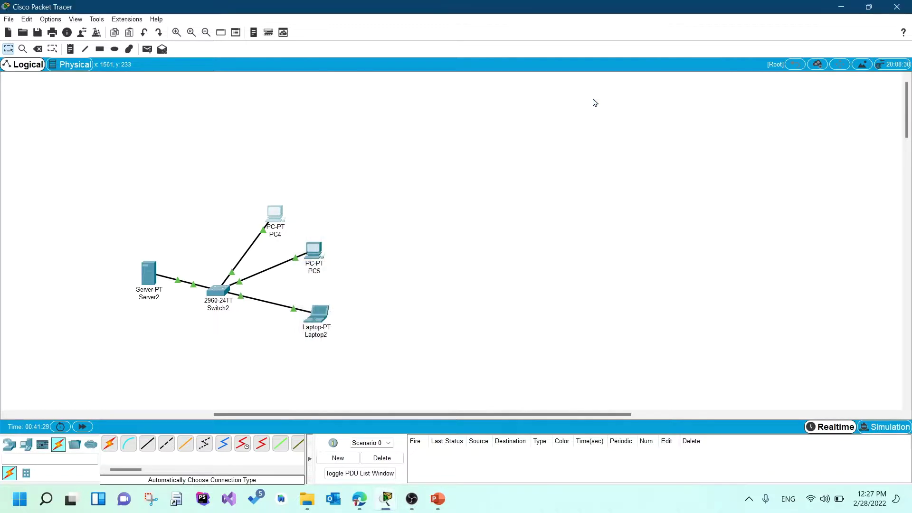
Switch PC5's IP configuration to DHCP so it receives 192.168.1.3
left_click(313, 254)
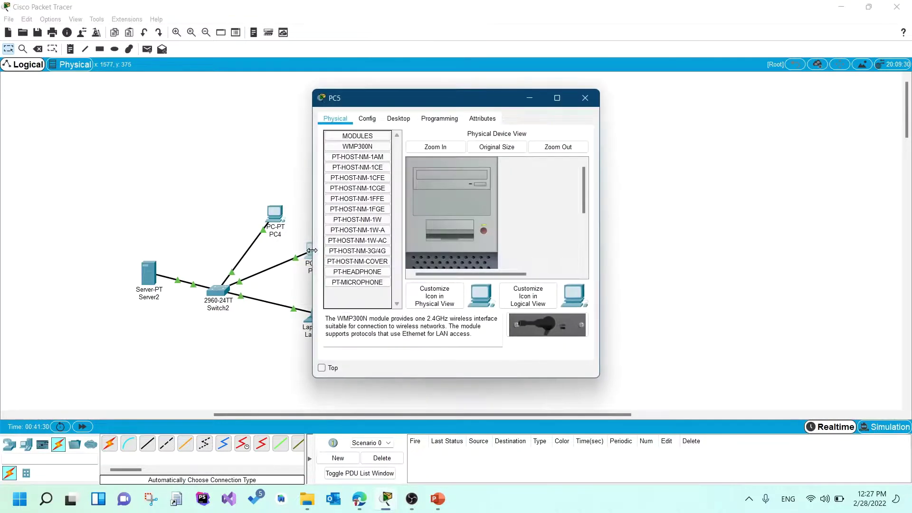
left_click(368, 120)
left_click(405, 124)
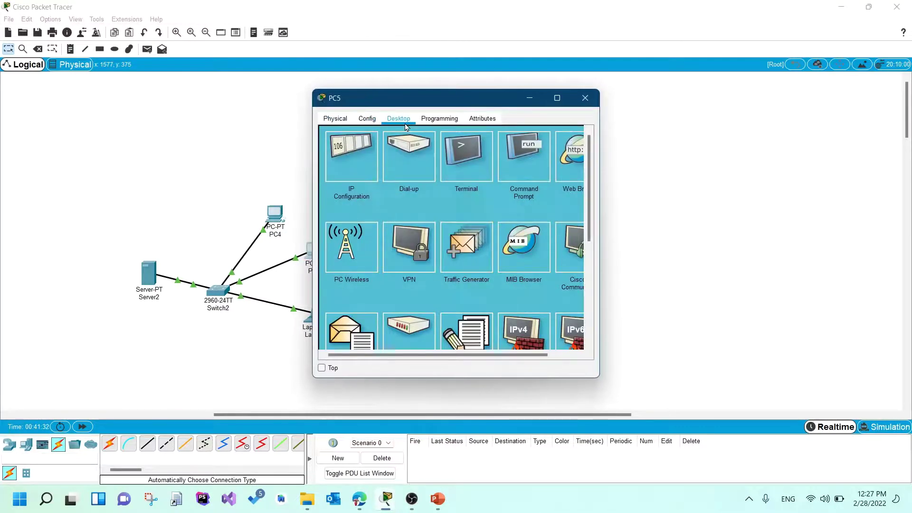
left_click(377, 144)
left_click(343, 175)
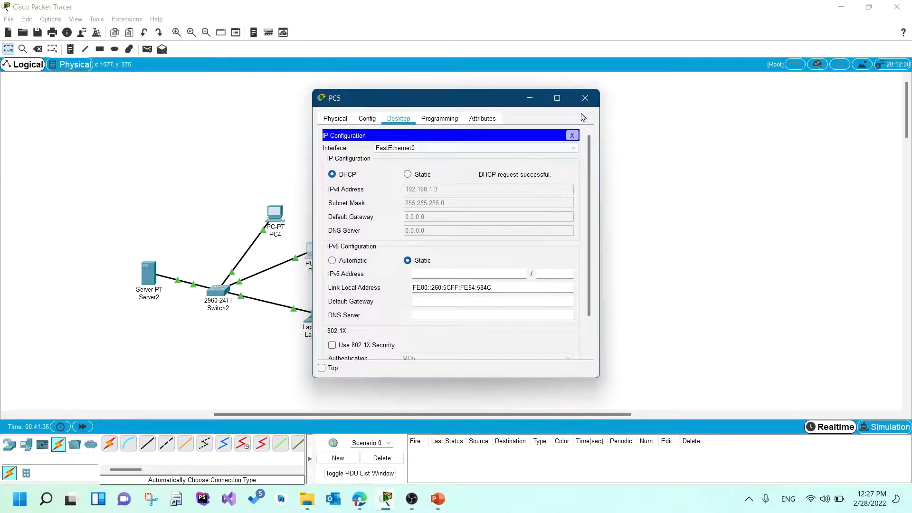
left_click(586, 98)
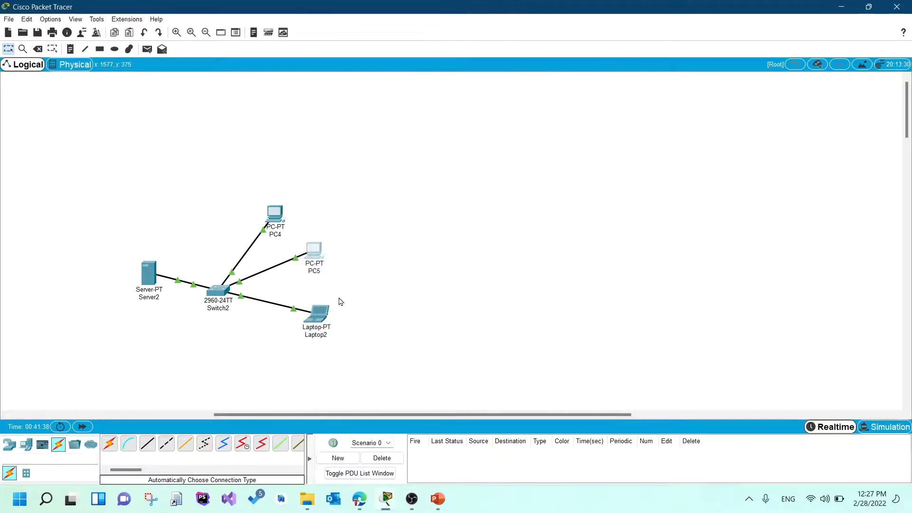
Switch Laptop2 to DHCP to receive 192.168.1.4, then bring up its Command Prompt
left_click(315, 315)
left_click(398, 119)
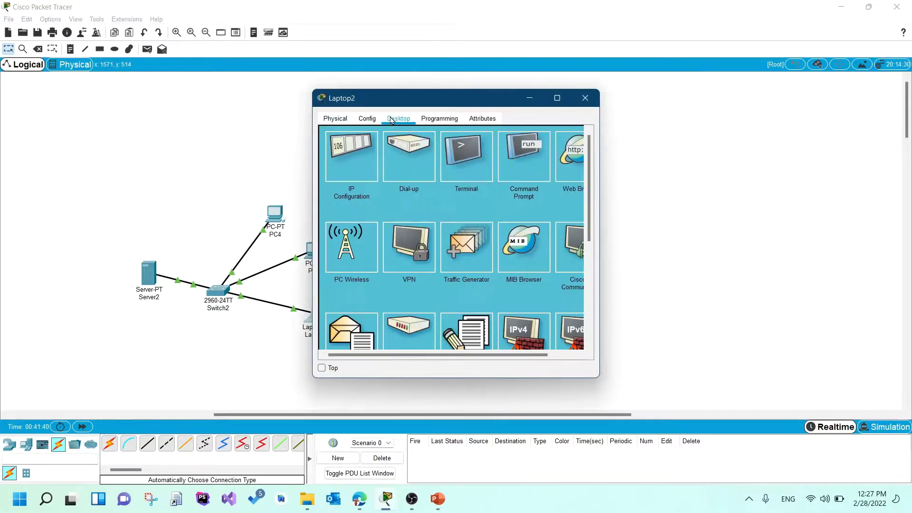
left_click(354, 149)
left_click(347, 175)
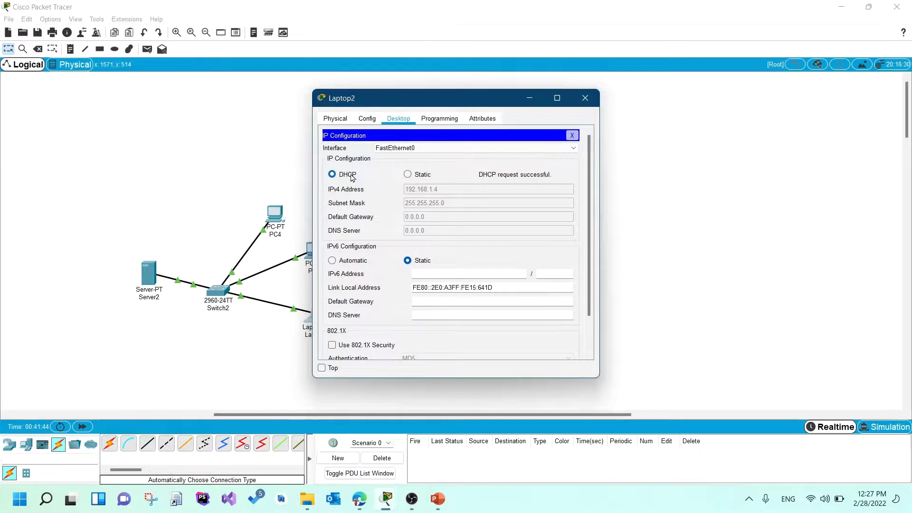
left_click(439, 120)
left_click(367, 118)
left_click(398, 118)
left_click(572, 136)
left_click(516, 156)
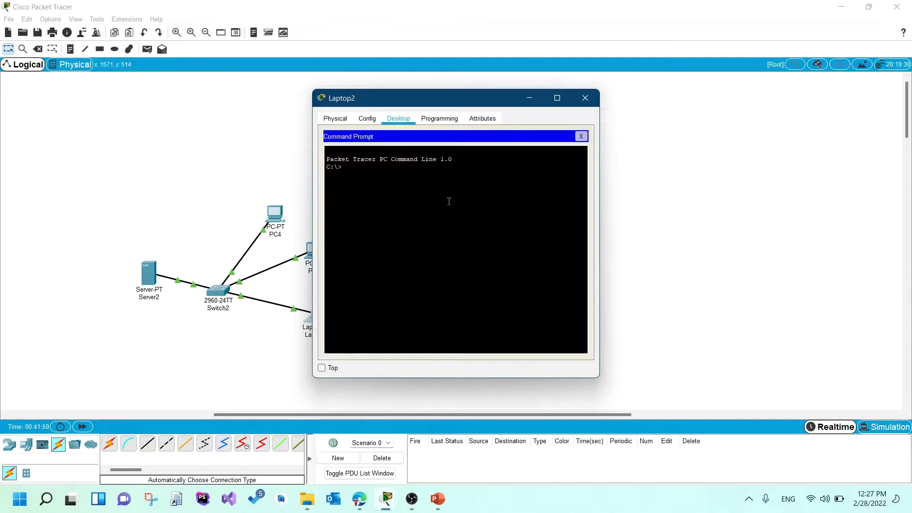
Ping 192.168.1.2 from Laptop2, getting 4 of 4 replies, and close the window
type("ping 192.168.1.2")
key("Return")
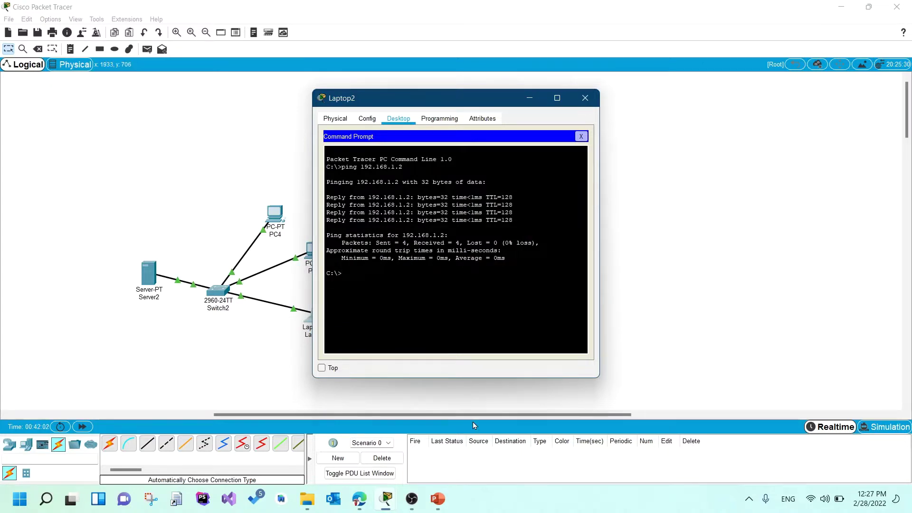
left_click(587, 101)
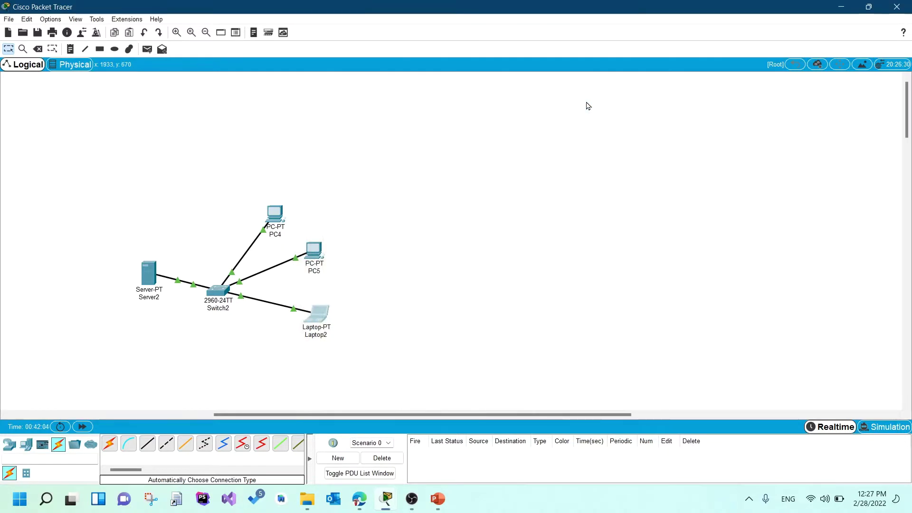